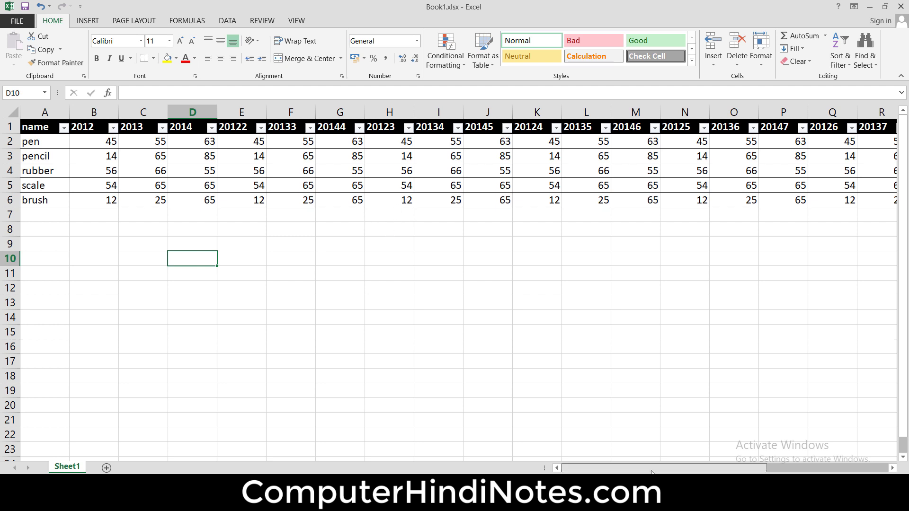
- Show the sales table in Page Break Preview, split into Page 1, Page 2 and Page 3
{"action": "left_click_drag", "start_coordinate": [658, 469], "coordinate": [657, 468]}
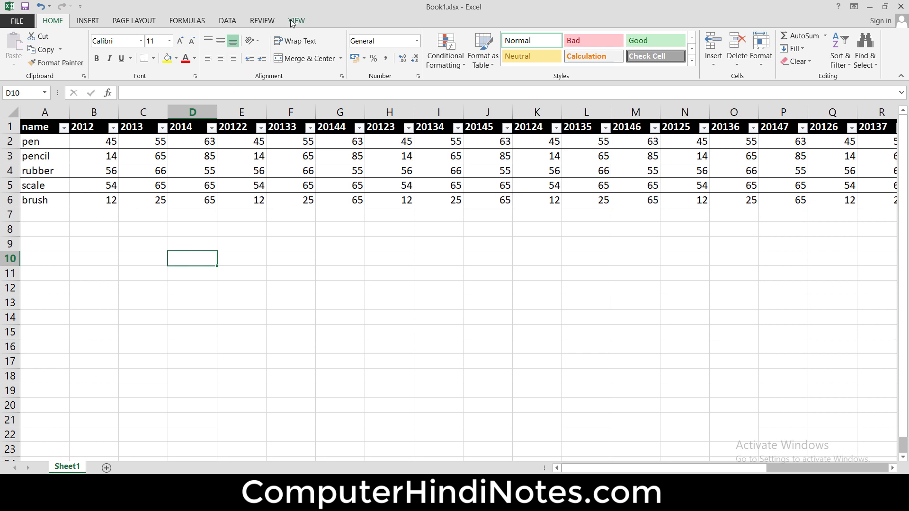
{"action": "left_click", "coordinate": [310, 21]}
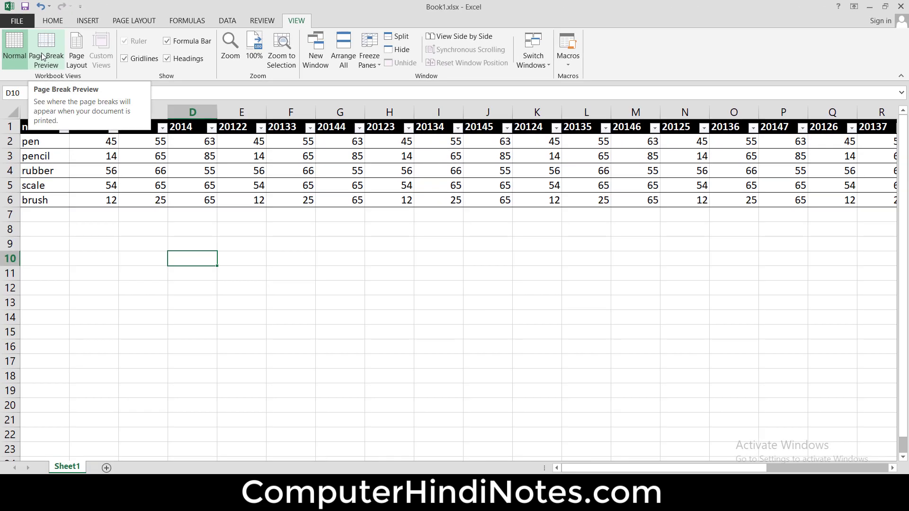
{"action": "left_click", "coordinate": [46, 59]}
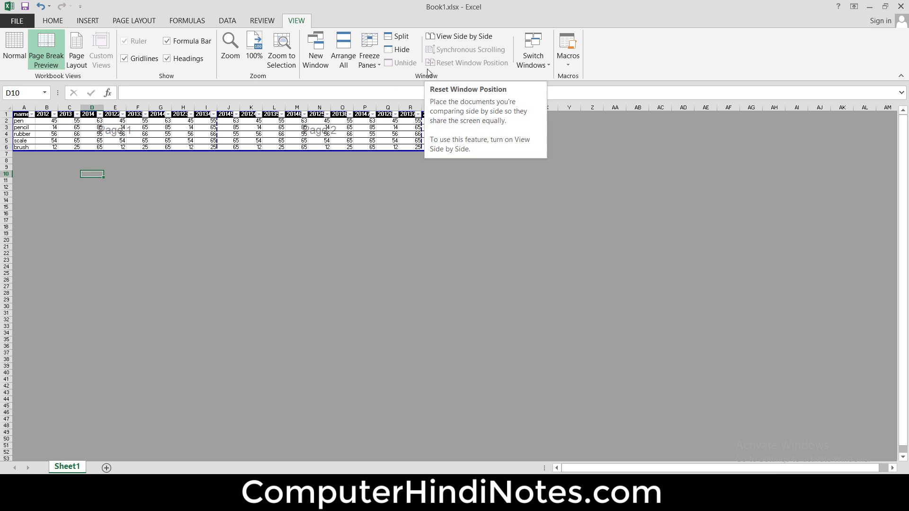
{"action": "key", "text": "alt"}
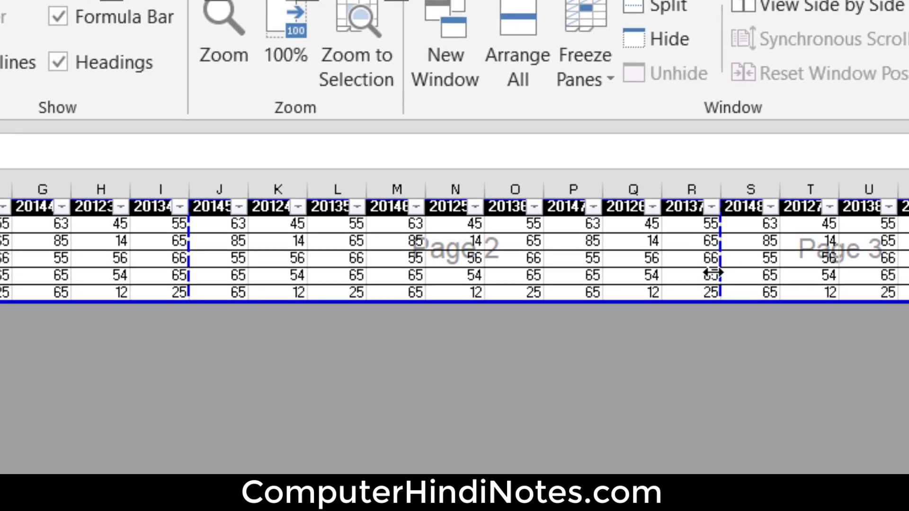
{"action": "left_click", "coordinate": [534, 452]}
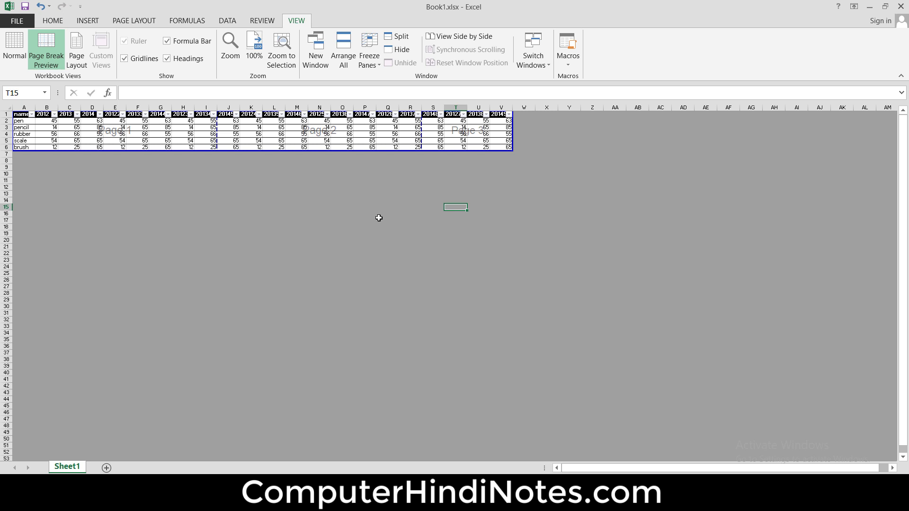
- Browse the pages in Page Layout view, then switch the sheet back to Normal view
{"action": "left_click", "coordinate": [76, 50]}
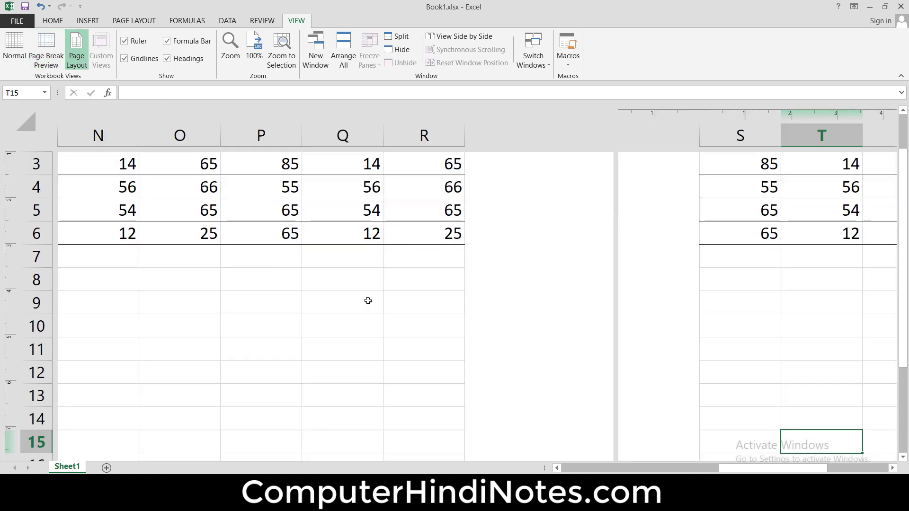
{"action": "scroll", "coordinate": [517, 311], "scroll_direction": "down", "scroll_amount": 2}
{"action": "scroll", "coordinate": [517, 310], "scroll_direction": "down", "scroll_amount": 1}
{"action": "key", "text": "alt"}
{"action": "scroll", "coordinate": [517, 311], "scroll_direction": "up", "scroll_amount": 5}
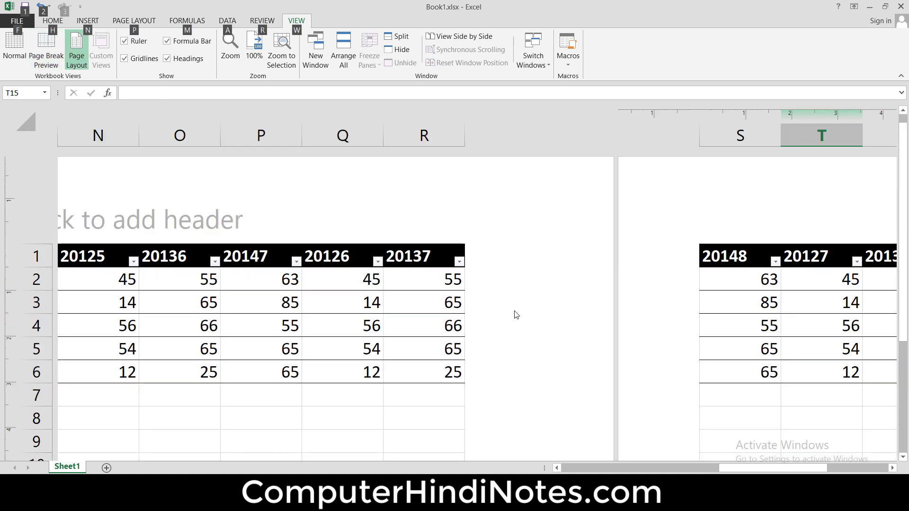
{"action": "left_click_drag", "start_coordinate": [778, 468], "coordinate": [564, 469]}
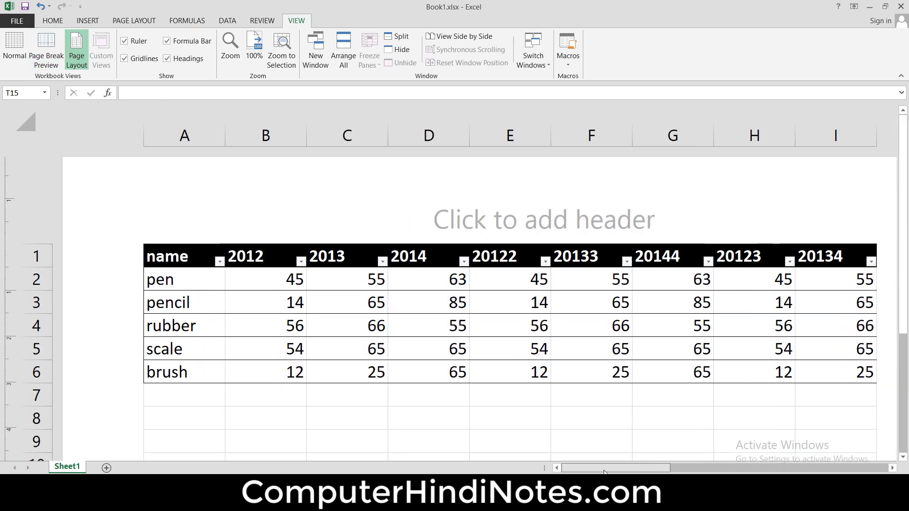
{"action": "mouse_move", "coordinate": [626, 468]}
{"action": "left_mouse_down"}
{"action": "mouse_move", "coordinate": [699, 468]}
{"action": "mouse_move", "coordinate": [626, 468]}
{"action": "left_mouse_up"}
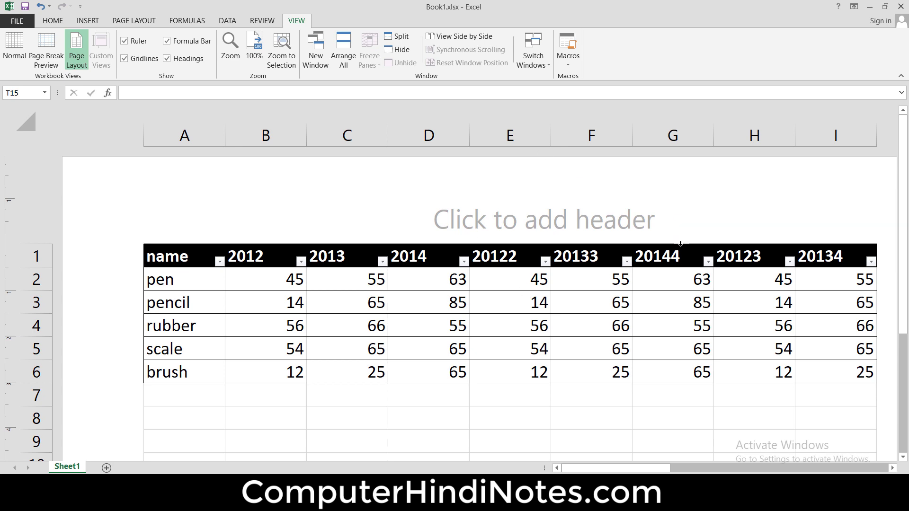
{"action": "scroll", "coordinate": [678, 249], "scroll_direction": "down", "scroll_amount": 3}
{"action": "scroll", "coordinate": [633, 262], "scroll_direction": "up", "scroll_amount": 3}
{"action": "left_click", "coordinate": [18, 55]}
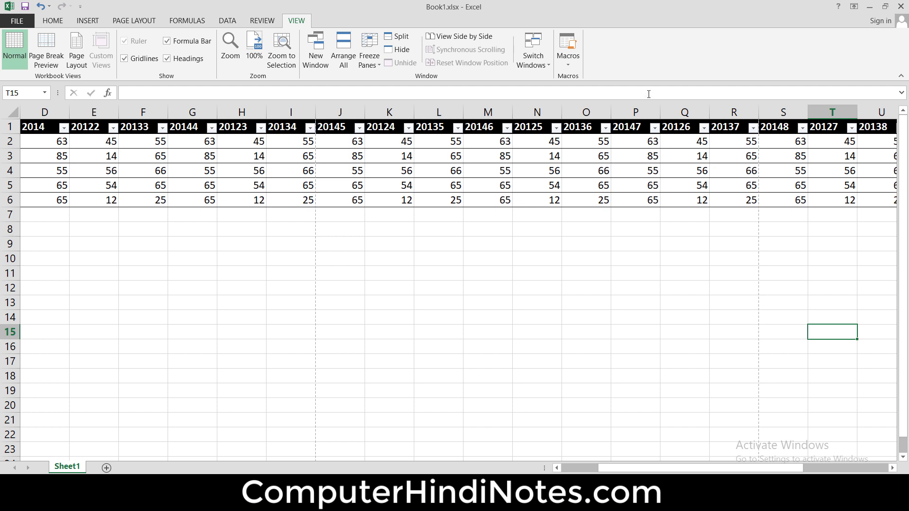
{"action": "left_click", "coordinate": [189, 42]}
{"action": "left_click", "coordinate": [189, 43]}
{"action": "left_click", "coordinate": [193, 63]}
{"action": "left_click", "coordinate": [192, 63]}
{"action": "left_click", "coordinate": [193, 63]}
{"action": "left_click", "coordinate": [193, 63]}
{"action": "left_click", "coordinate": [148, 65]}
{"action": "left_click", "coordinate": [148, 65]}
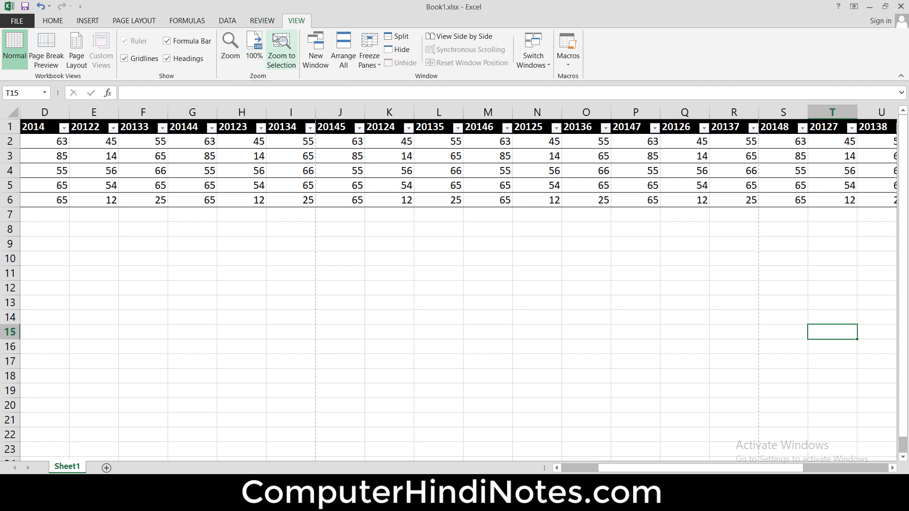
- Set the sheet's magnification to 200% in the Zoom dialog
{"action": "left_click", "coordinate": [231, 47]}
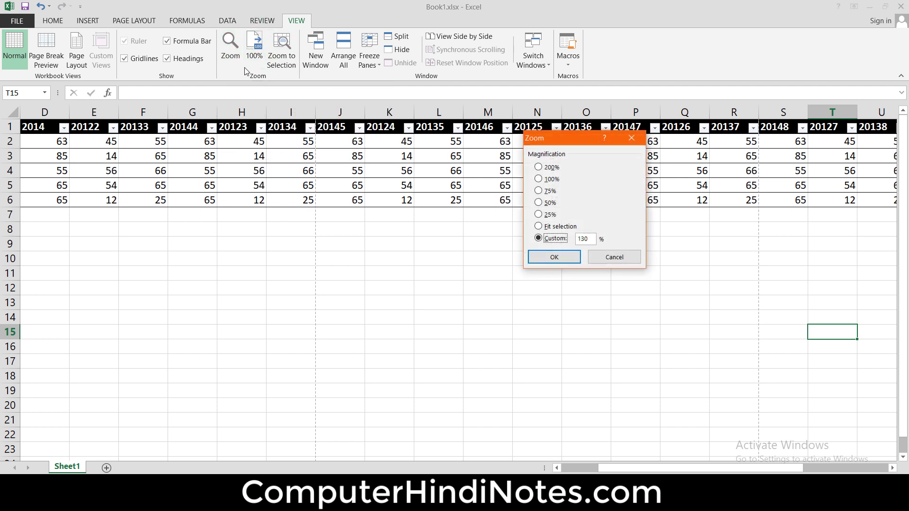
{"action": "left_click_drag", "start_coordinate": [563, 134], "coordinate": [341, 105]}
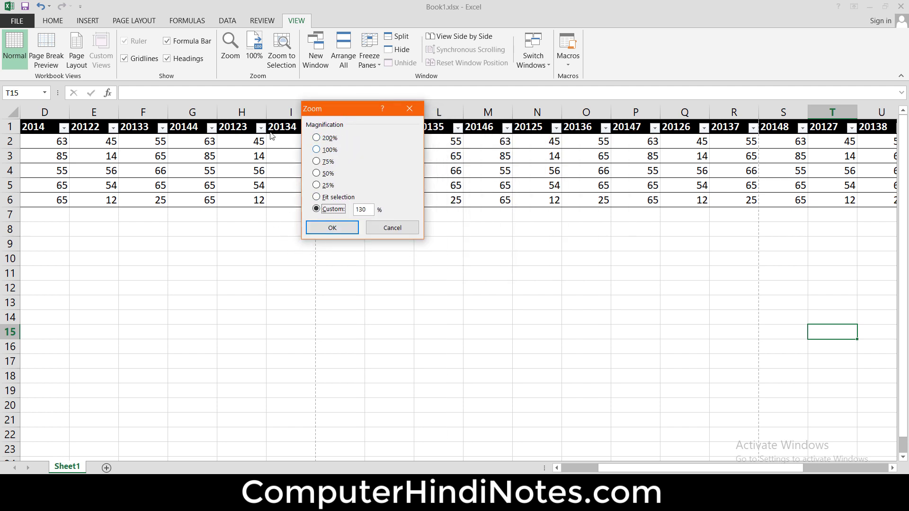
{"action": "left_click", "coordinate": [328, 138]}
{"action": "left_click", "coordinate": [341, 228]}
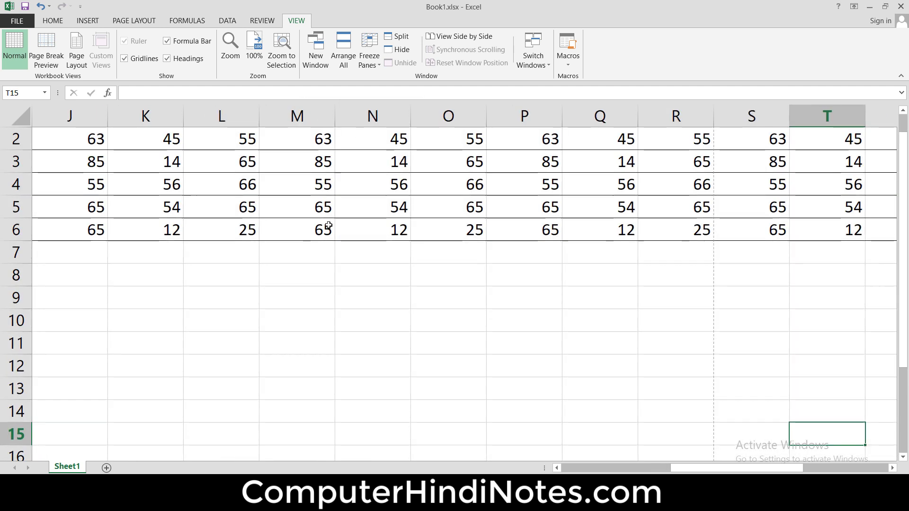
- Reset zoom to 100%, raise it to 130% from the status bar, and scroll back to column A
{"action": "left_click", "coordinate": [259, 53]}
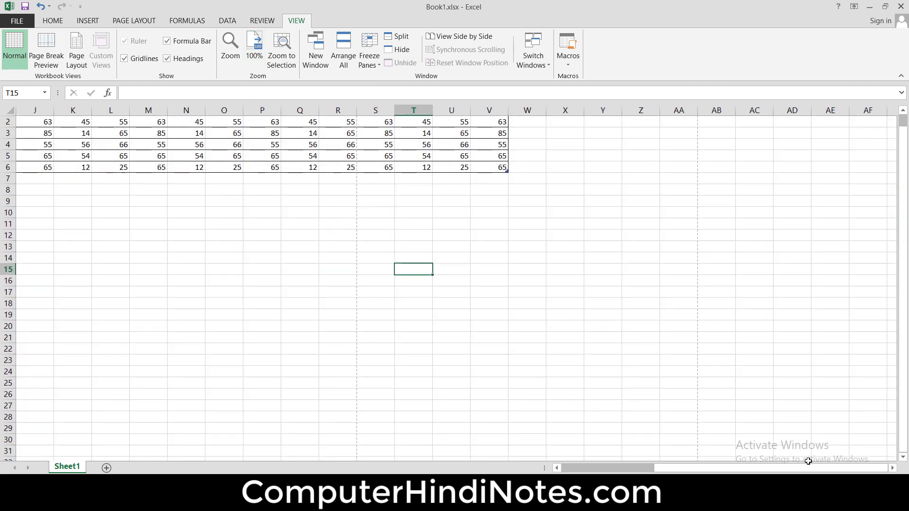
{"action": "left_click", "coordinate": [761, 466]}
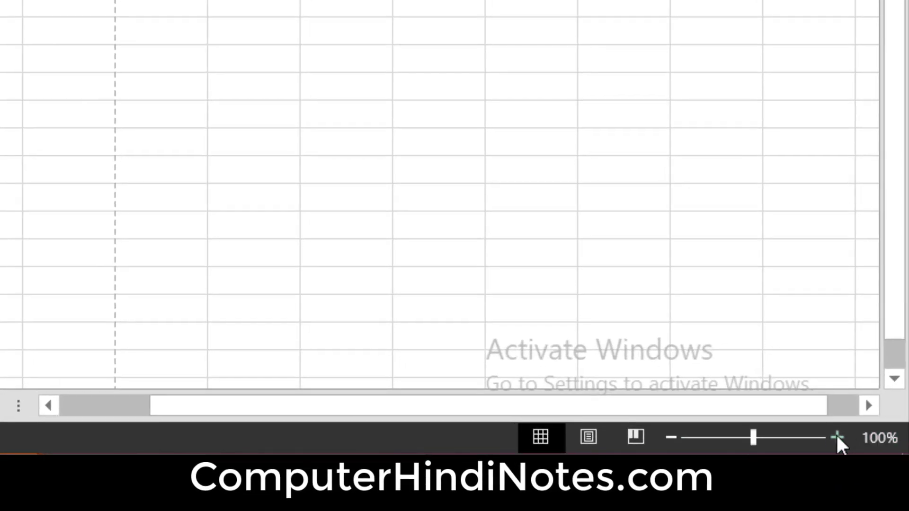
{"action": "left_click", "coordinate": [837, 437]}
{"action": "left_click", "coordinate": [837, 438]}
{"action": "left_click", "coordinate": [837, 438]}
{"action": "left_click", "coordinate": [837, 438]}
{"action": "left_click", "coordinate": [837, 437]}
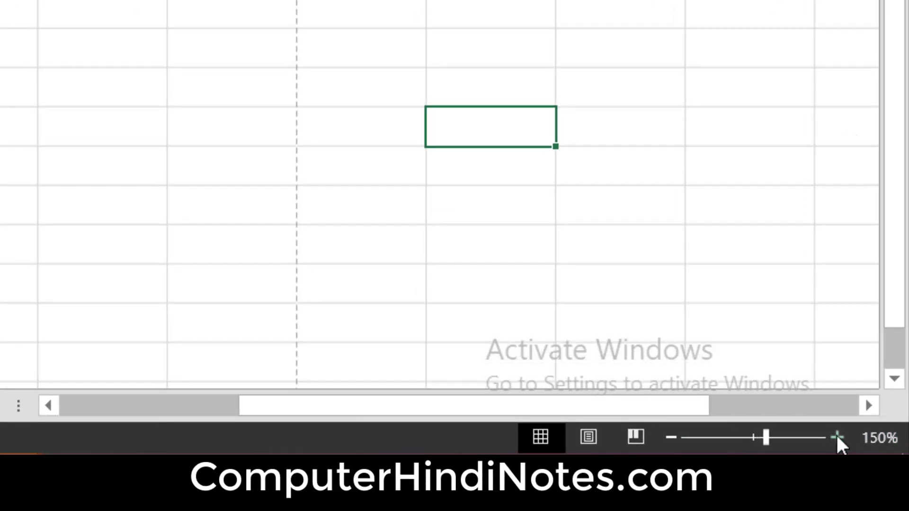
{"action": "left_click", "coordinate": [670, 437]}
{"action": "left_click", "coordinate": [671, 437]}
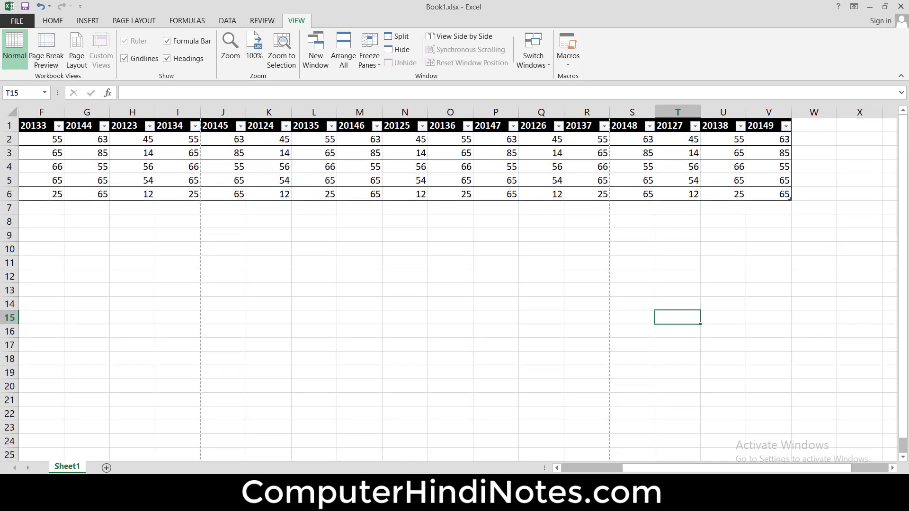
{"action": "left_click", "coordinate": [258, 55]}
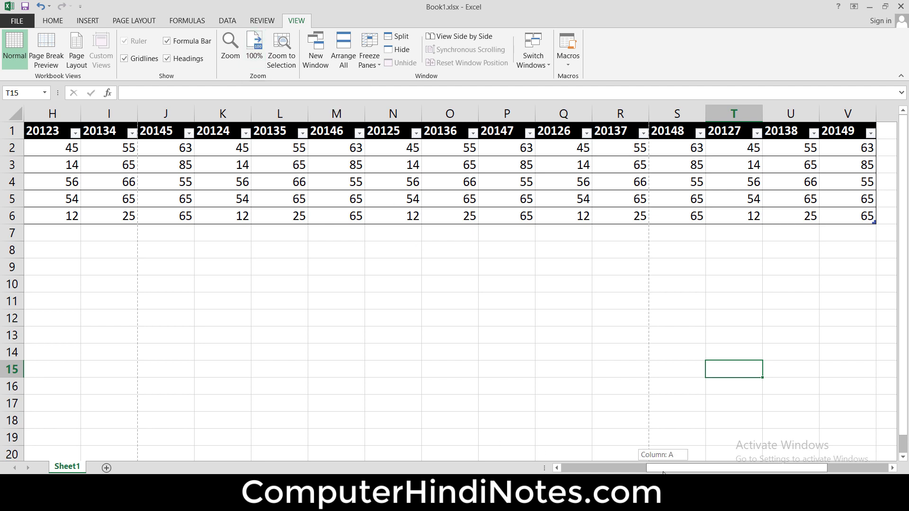
{"action": "left_click_drag", "start_coordinate": [736, 468], "coordinate": [652, 468]}
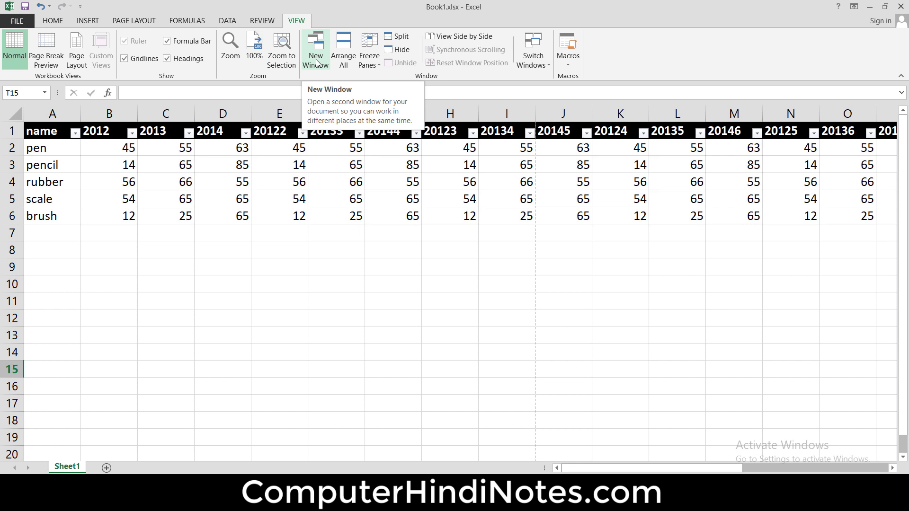
- Open a second window of the workbook and place it beside the first
{"action": "left_click", "coordinate": [316, 62]}
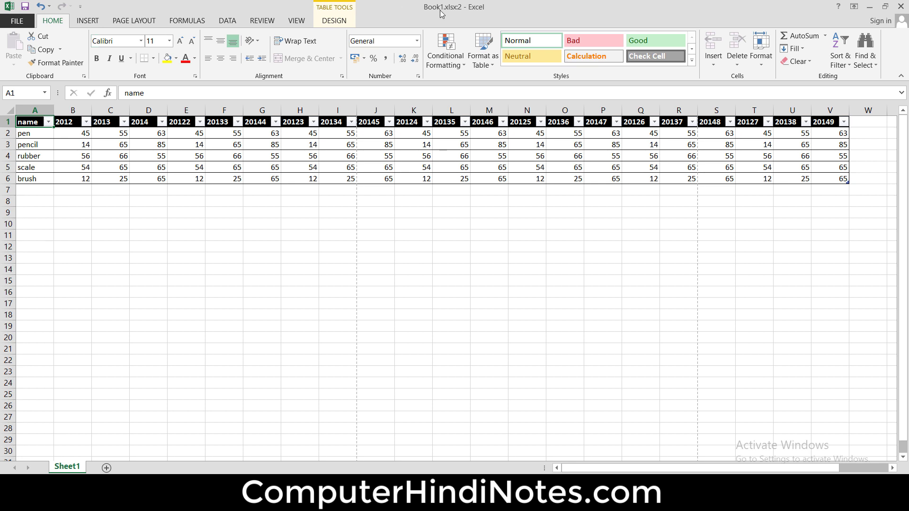
{"action": "left_click_drag", "start_coordinate": [440, 13], "coordinate": [456, 121]}
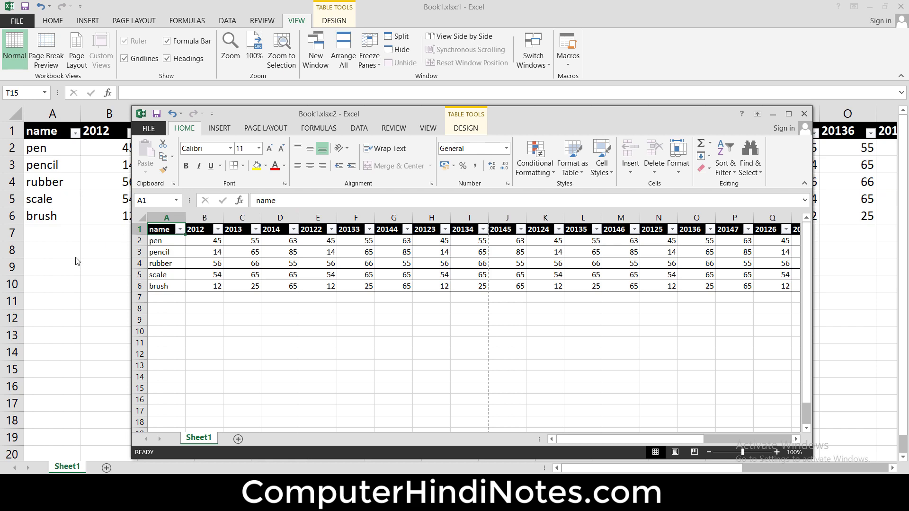
{"action": "left_click_drag", "start_coordinate": [281, 113], "coordinate": [410, 15]}
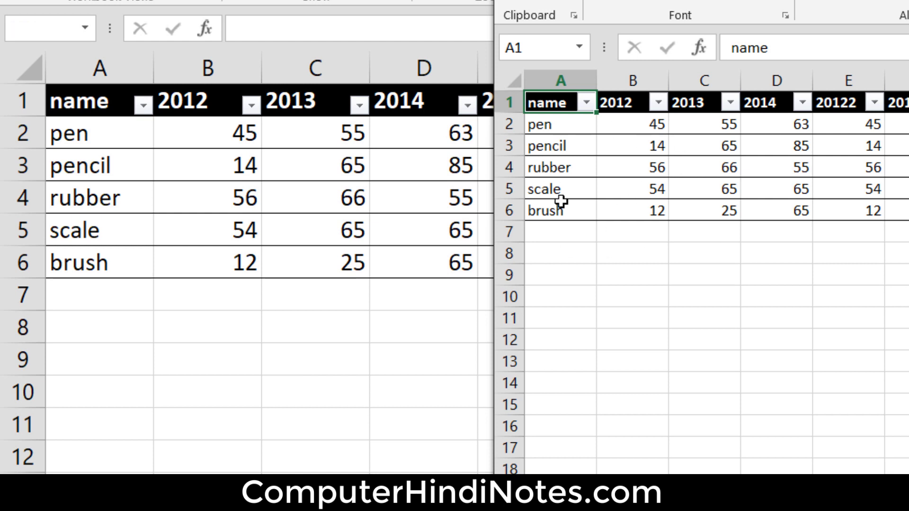
- Type test text in A7, cancel it with Esc, and float the Book1.xlsx:2 window
{"action": "left_click", "coordinate": [560, 237]}
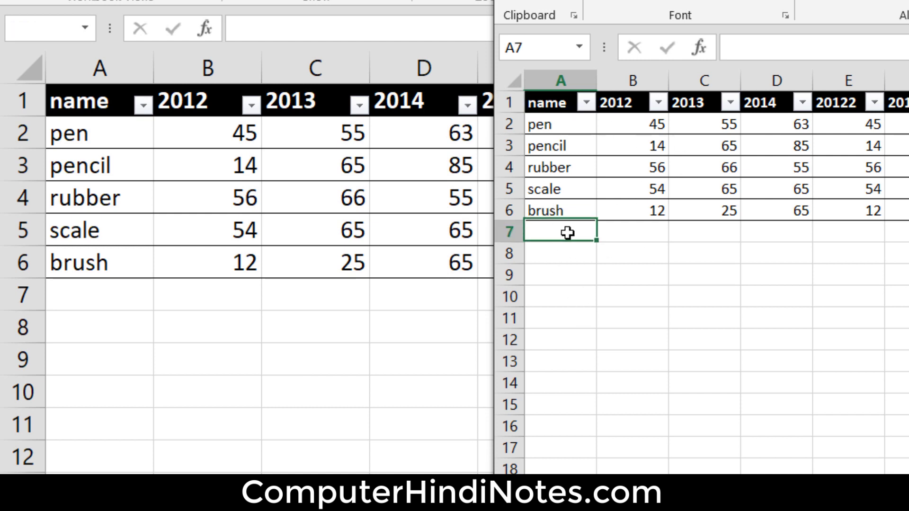
{"action": "type", "text": "sdkjhfaks"}
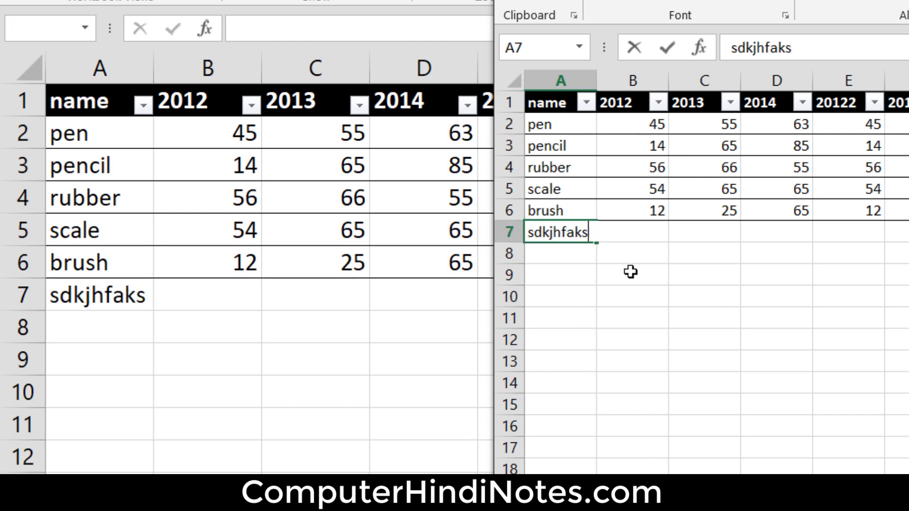
{"action": "type", "text": "hfk"}
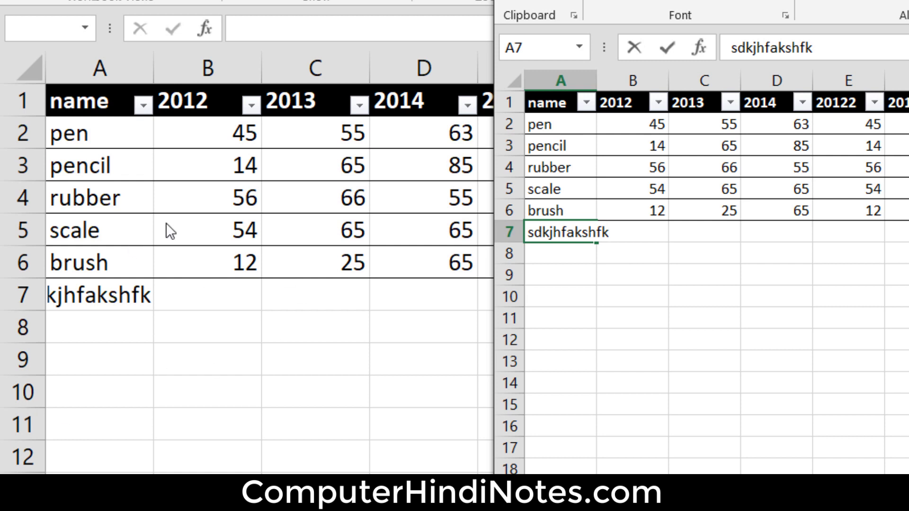
{"action": "key", "text": "Escape"}
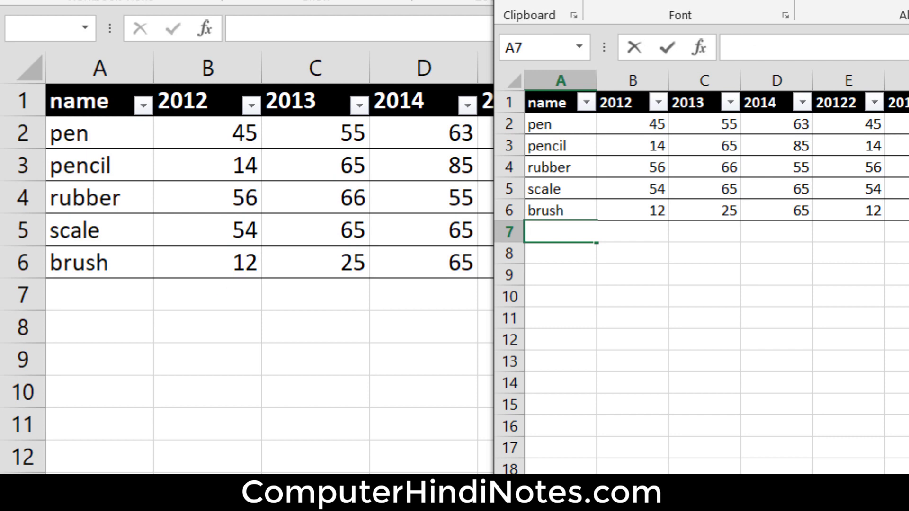
{"action": "mouse_move", "coordinate": [825, 7]}
{"action": "left_mouse_down"}
{"action": "mouse_move", "coordinate": [683, 160]}
{"action": "mouse_move", "coordinate": [811, 40]}
{"action": "left_mouse_up"}
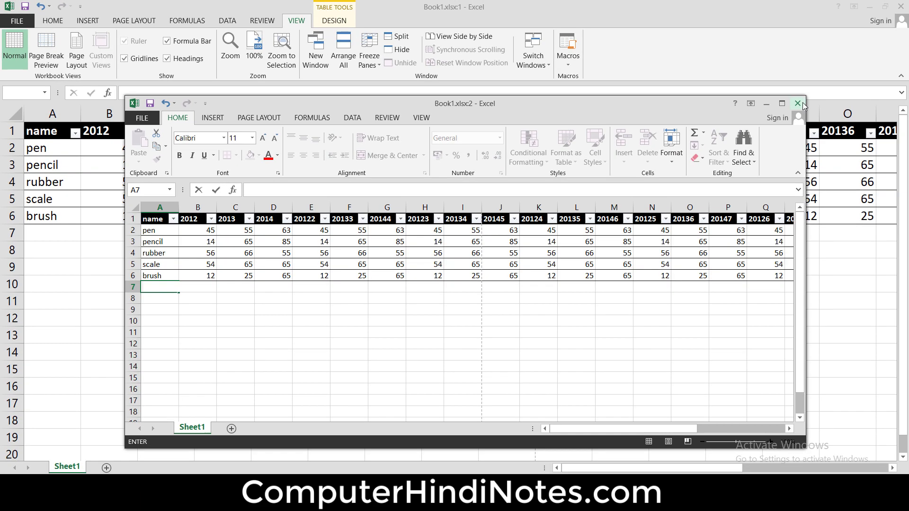
- Close the Book1.xlsx:2 window
{"action": "left_click", "coordinate": [800, 101]}
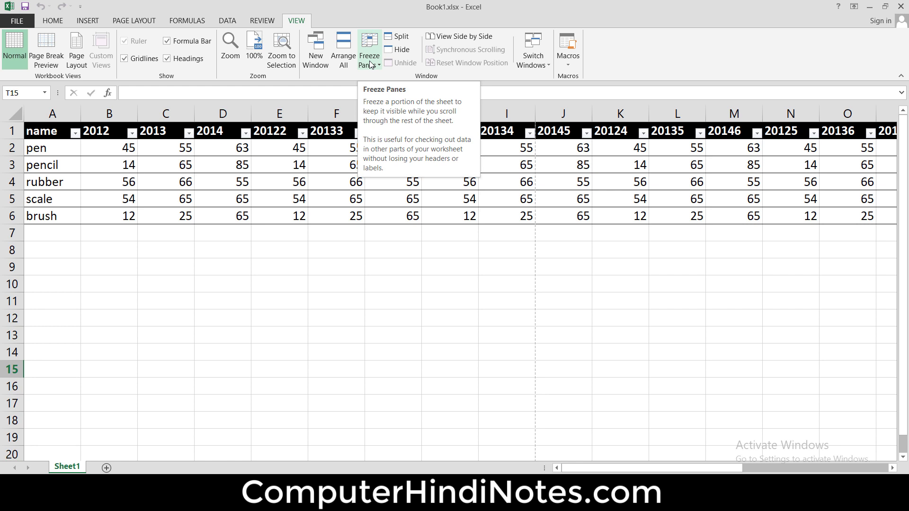
- Open the Freeze Panes list without applying it, then scroll and select cells around V4
{"action": "scroll", "coordinate": [370, 65], "scroll_direction": "up", "scroll_amount": 1}
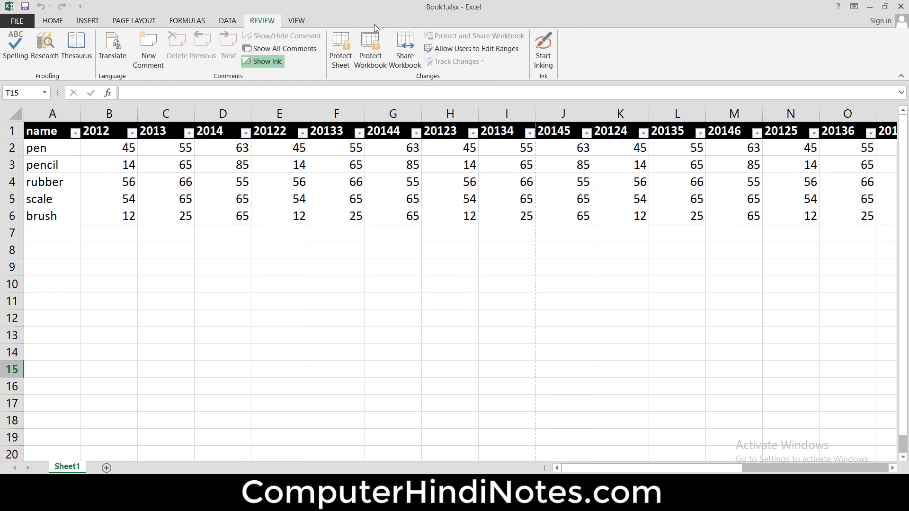
{"action": "left_click", "coordinate": [301, 18]}
{"action": "left_click", "coordinate": [367, 66]}
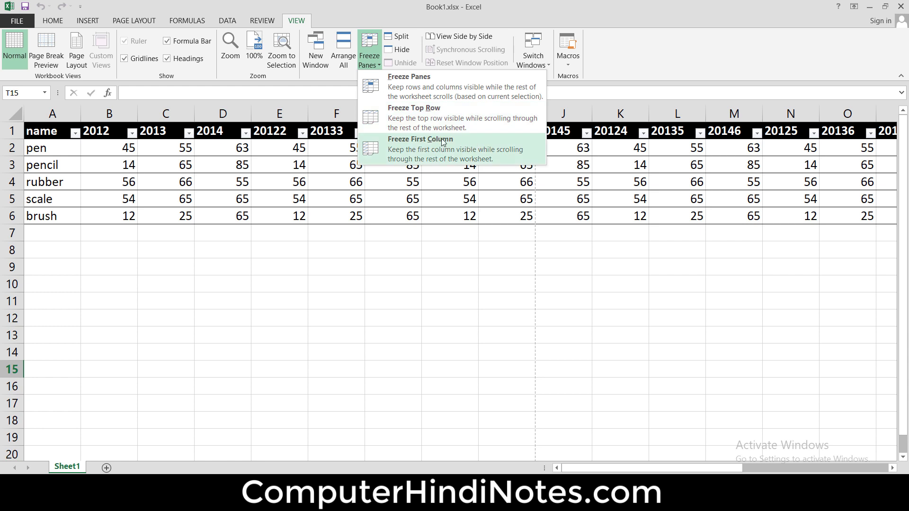
{"action": "left_click", "coordinate": [417, 300]}
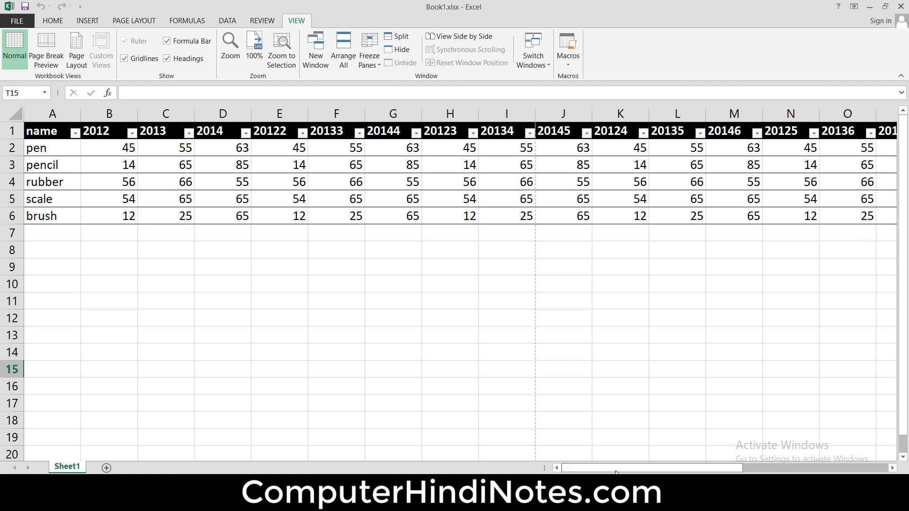
{"action": "left_click_drag", "start_coordinate": [616, 472], "coordinate": [771, 467]}
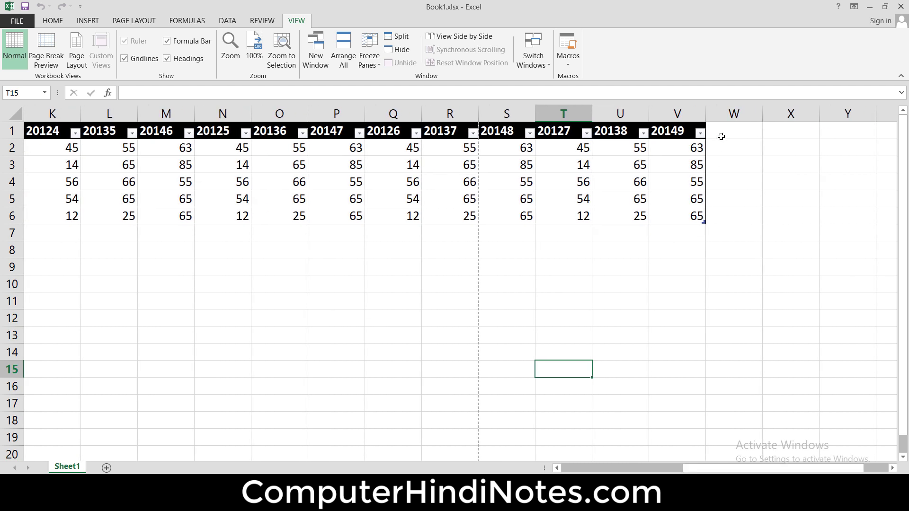
{"action": "left_click", "coordinate": [678, 105]}
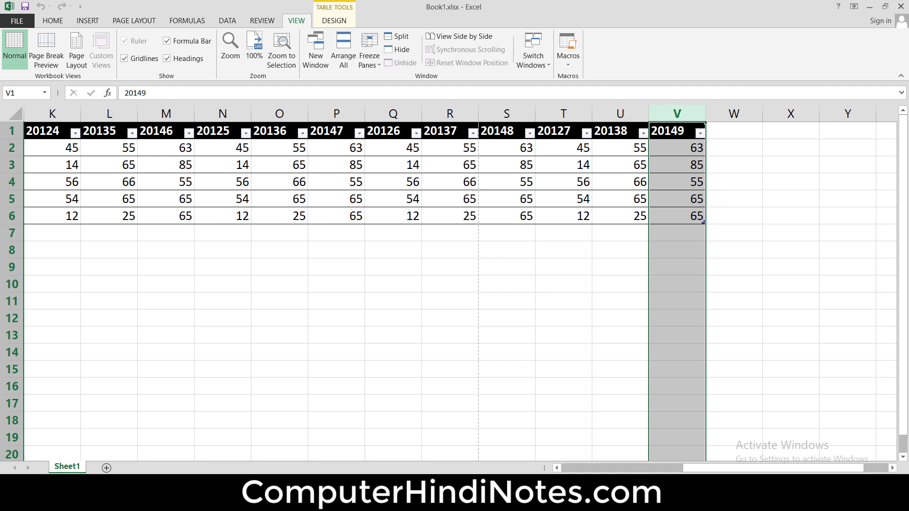
{"action": "left_click_drag", "start_coordinate": [701, 468], "coordinate": [578, 466]}
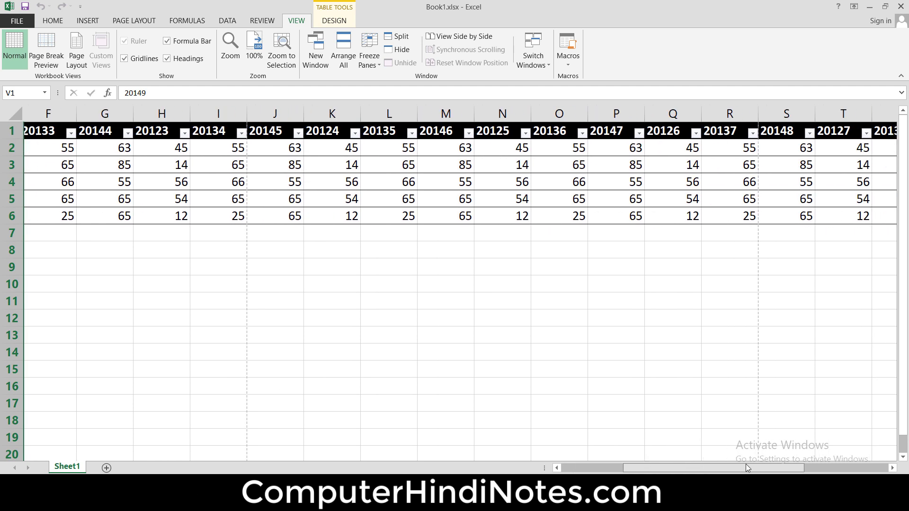
{"action": "left_click_drag", "start_coordinate": [677, 471], "coordinate": [774, 468]}
{"action": "key", "text": "ctrl+space"}
{"action": "left_click", "coordinate": [801, 184]}
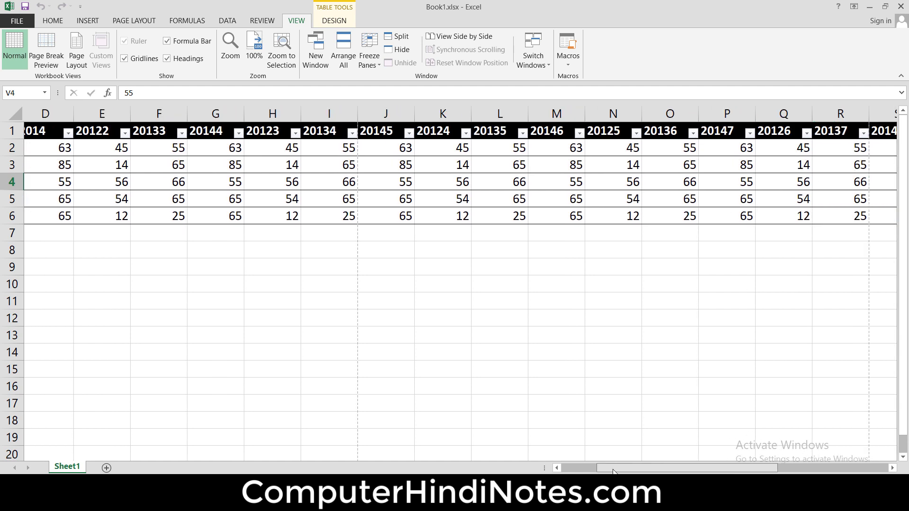
{"action": "left_click_drag", "start_coordinate": [727, 471], "coordinate": [629, 469]}
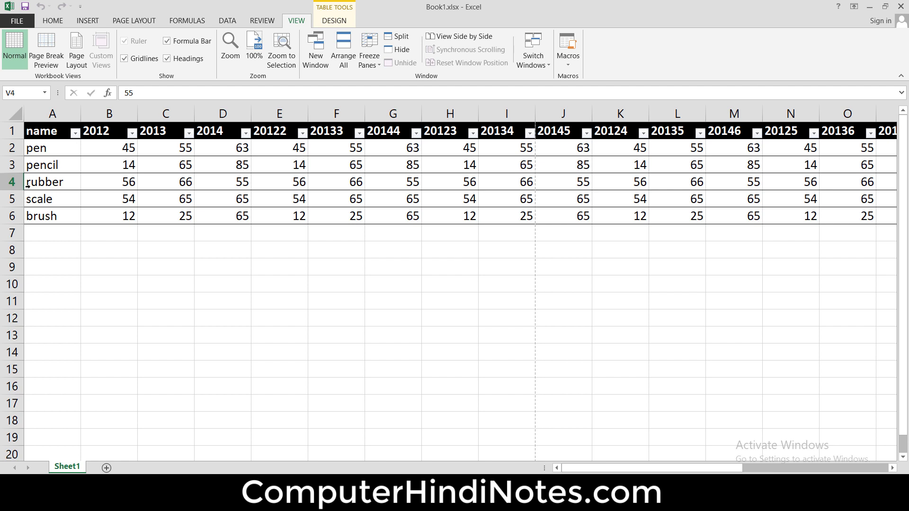
- Freeze the first column and scroll across the year columns to confirm it stays fixed
{"action": "left_click", "coordinate": [372, 61]}
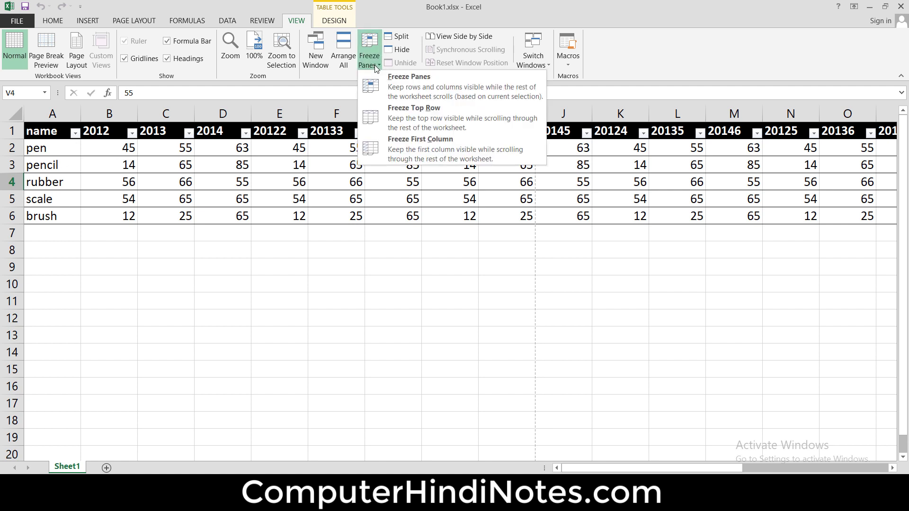
{"action": "left_click", "coordinate": [426, 150]}
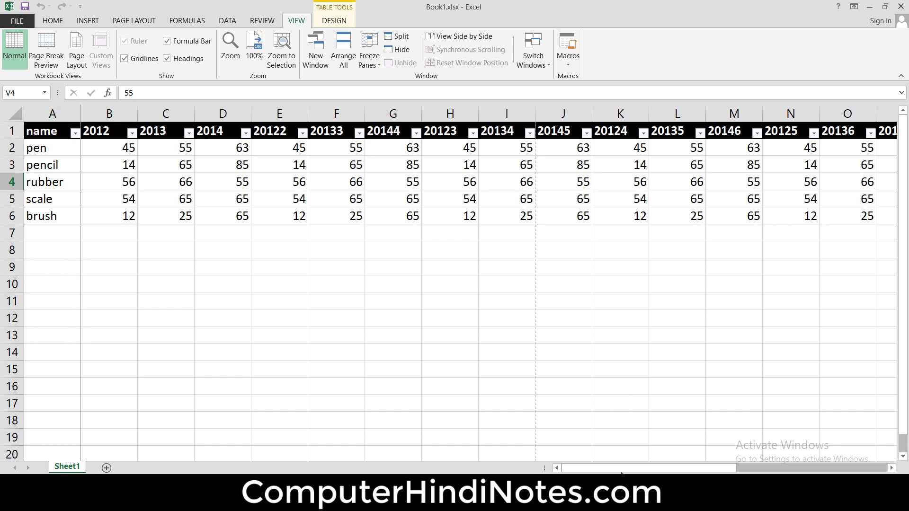
{"action": "left_click_drag", "start_coordinate": [630, 472], "coordinate": [721, 470]}
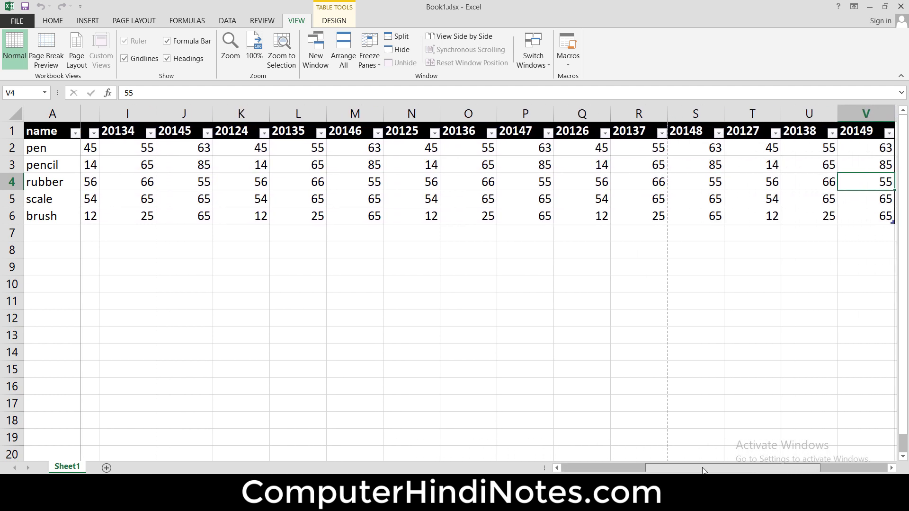
{"action": "left_click_drag", "start_coordinate": [721, 470], "coordinate": [811, 470]}
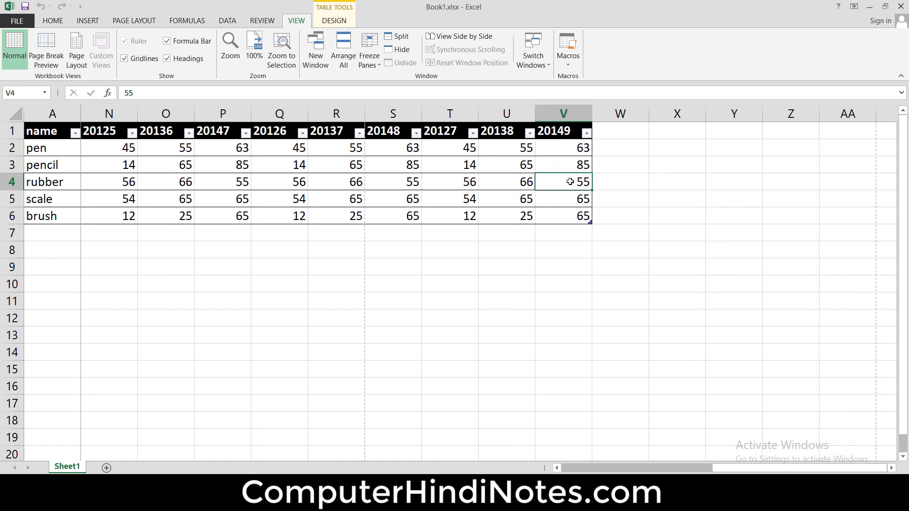
{"action": "left_click", "coordinate": [571, 237]}
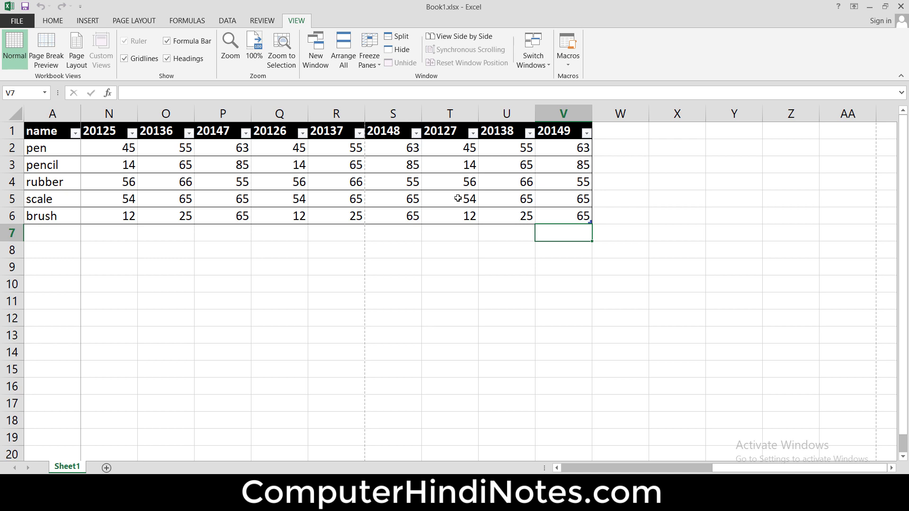
{"action": "scroll", "coordinate": [530, 446], "scroll_direction": "left", "scroll_amount": 4}
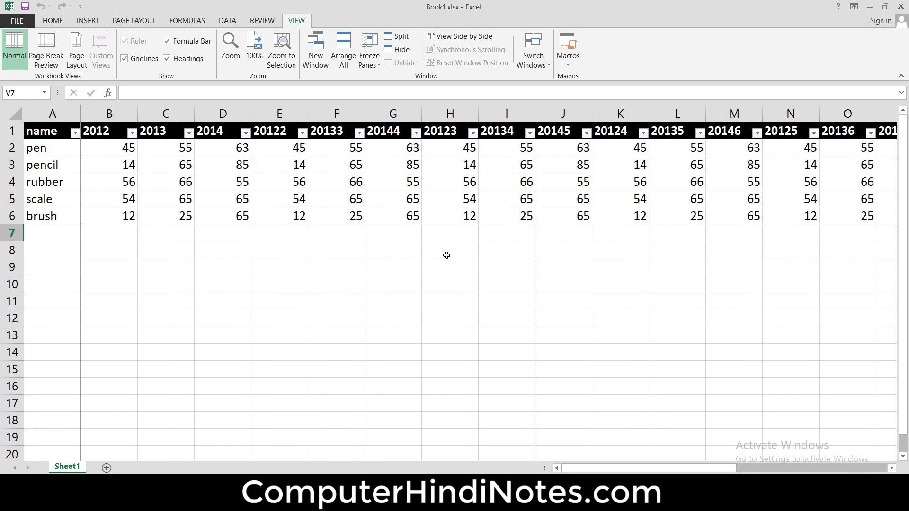
- Unfreeze the panes and scroll sideways to confirm the whole sheet moves together
{"action": "left_click", "coordinate": [374, 63]}
{"action": "left_click", "coordinate": [374, 63]}
{"action": "left_click", "coordinate": [375, 63]}
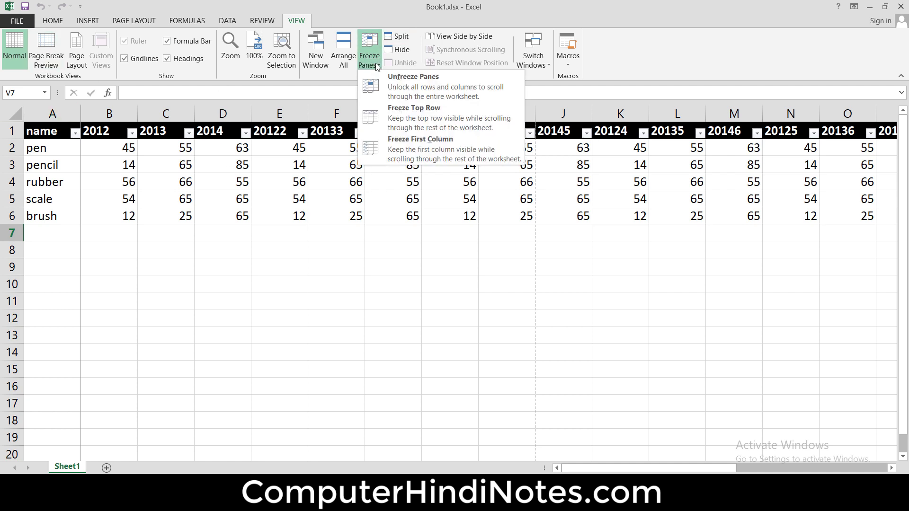
{"action": "left_click", "coordinate": [410, 82]}
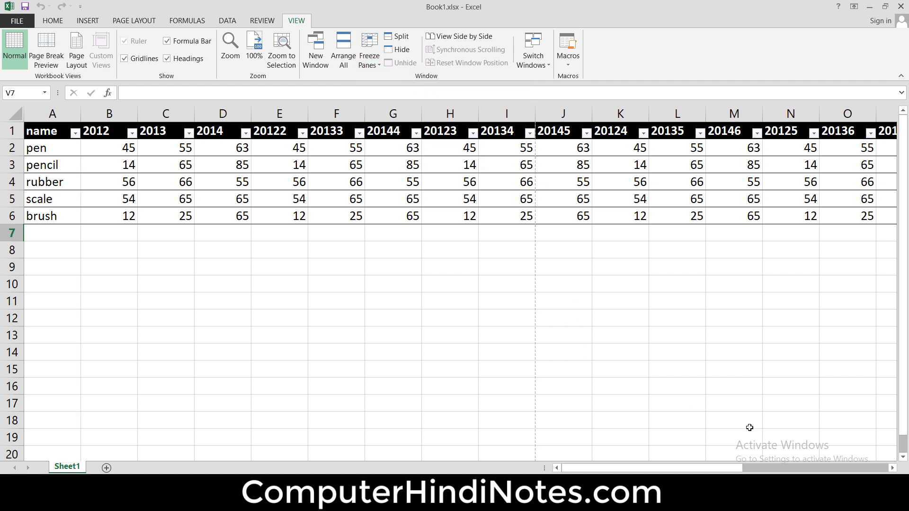
{"action": "left_click_drag", "start_coordinate": [639, 471], "coordinate": [713, 471]}
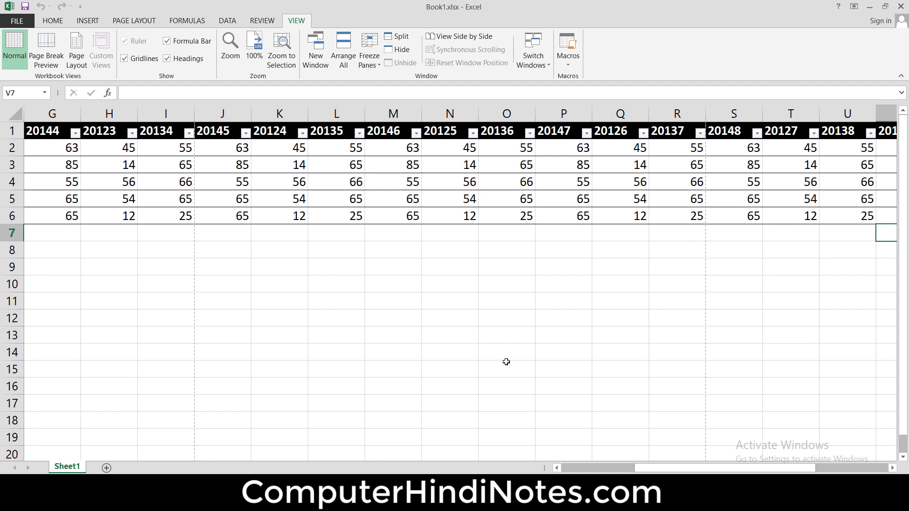
{"action": "left_click_drag", "start_coordinate": [736, 471], "coordinate": [523, 471]}
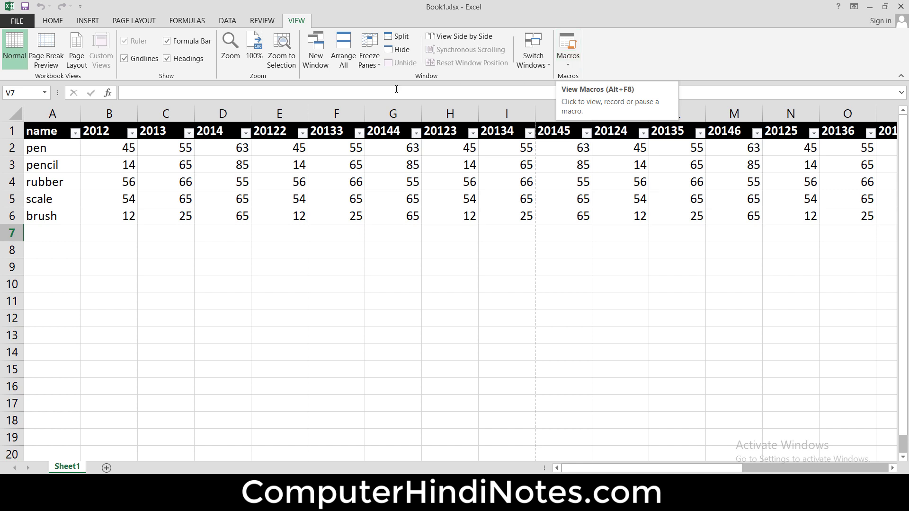
- Make the value 14 in B3 bold, italic and underlined
{"action": "left_click", "coordinate": [131, 165]}
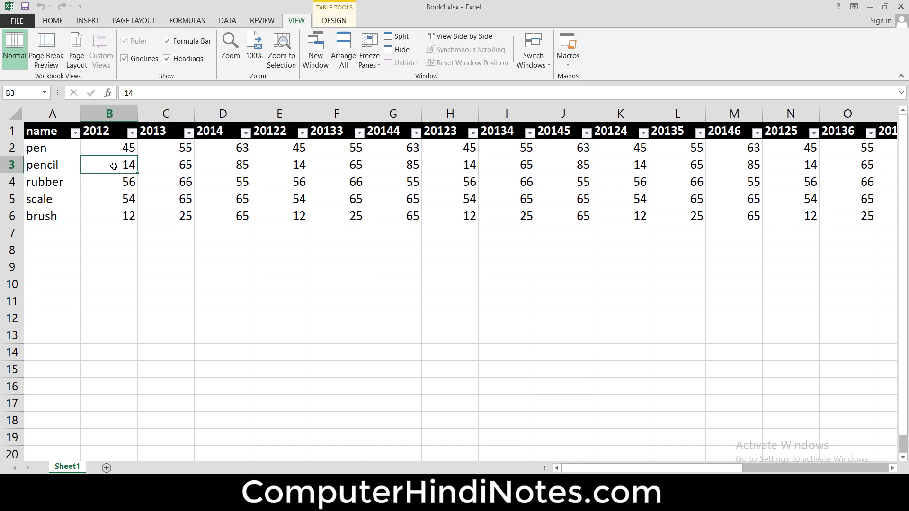
{"action": "left_click", "coordinate": [54, 22]}
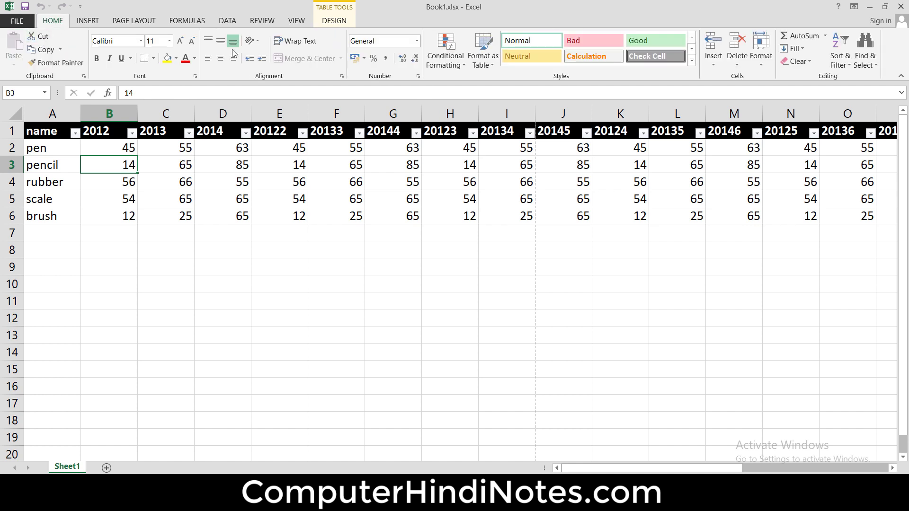
{"action": "left_click", "coordinate": [97, 58]}
{"action": "left_click", "coordinate": [109, 59]}
{"action": "left_click", "coordinate": [122, 60]}
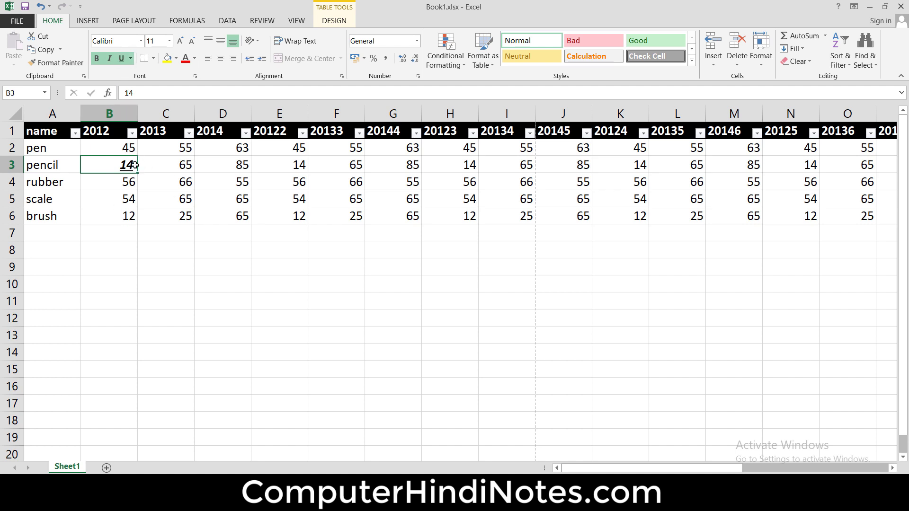
- Click through cells in rows 4–6, then select B4 and return to the VIEW tab
{"action": "left_click", "coordinate": [170, 180]}
{"action": "left_click", "coordinate": [236, 185]}
{"action": "left_click", "coordinate": [305, 185]}
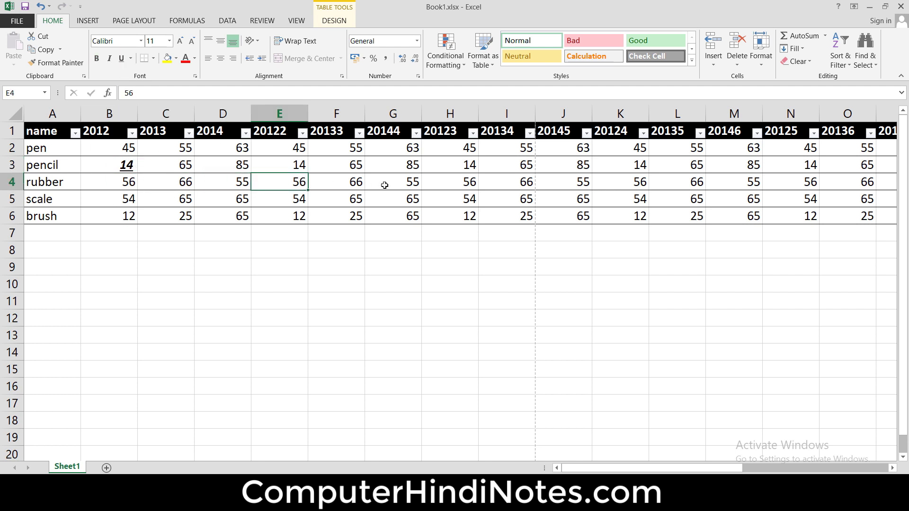
{"action": "left_click", "coordinate": [383, 182]}
{"action": "left_click", "coordinate": [204, 211]}
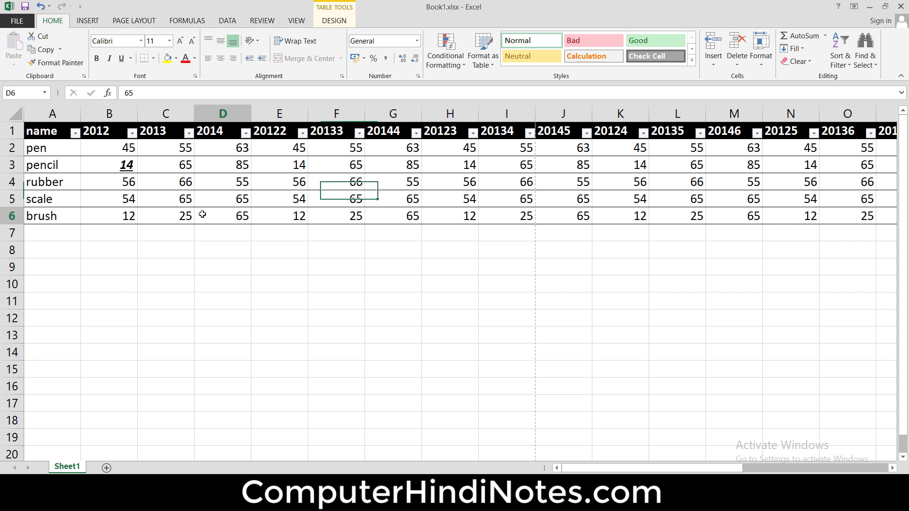
{"action": "left_click", "coordinate": [258, 196]}
{"action": "left_click", "coordinate": [283, 181]}
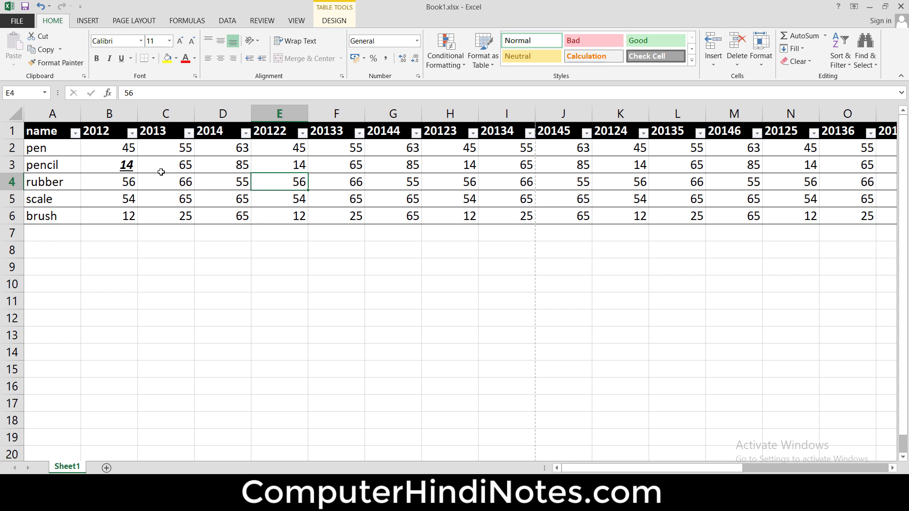
{"action": "left_click", "coordinate": [131, 186]}
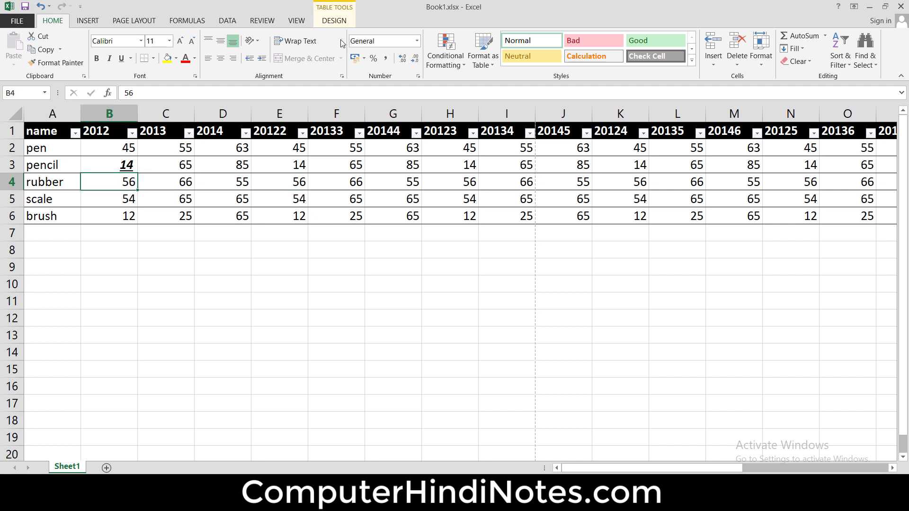
{"action": "left_click", "coordinate": [334, 21]}
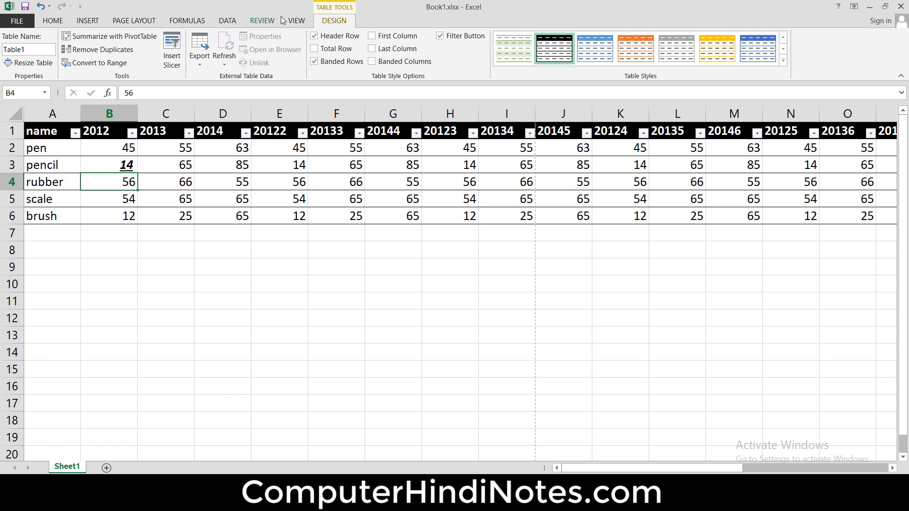
{"action": "left_click", "coordinate": [297, 21]}
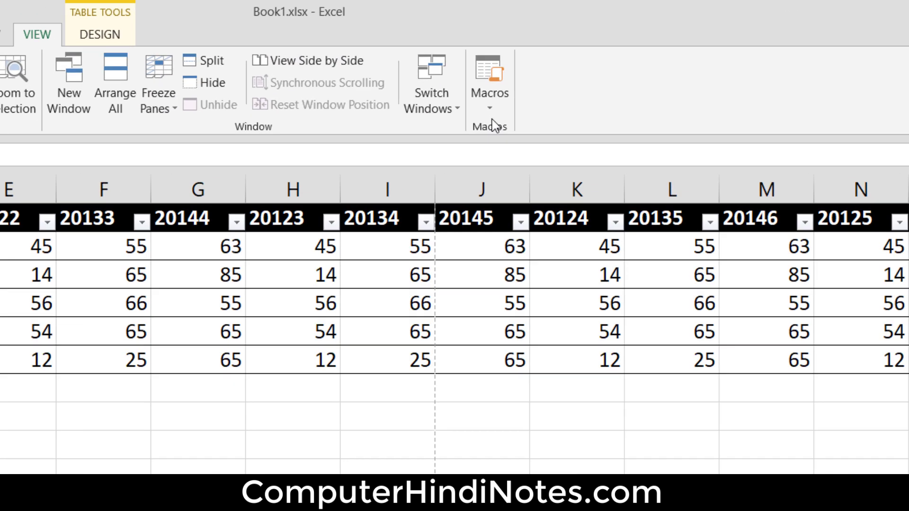
- Start recording a new macro with the shortcut Ctrl+q
{"action": "left_click", "coordinate": [490, 109]}
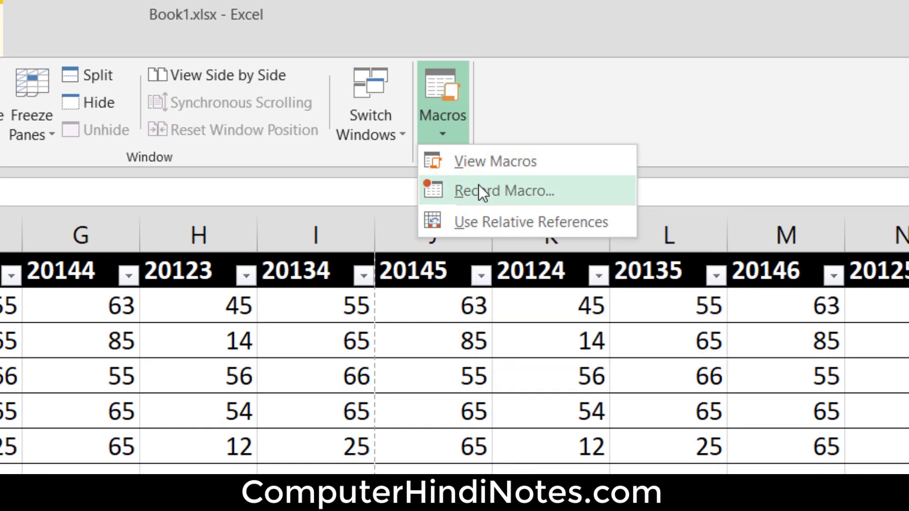
{"action": "left_click", "coordinate": [479, 185]}
{"action": "left_click_drag", "start_coordinate": [331, 118], "coordinate": [277, 94]}
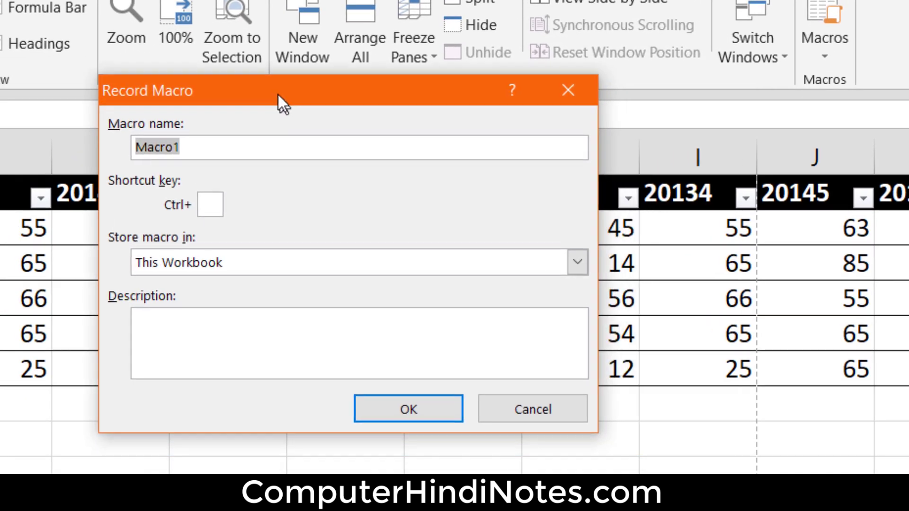
{"action": "left_click", "coordinate": [205, 202]}
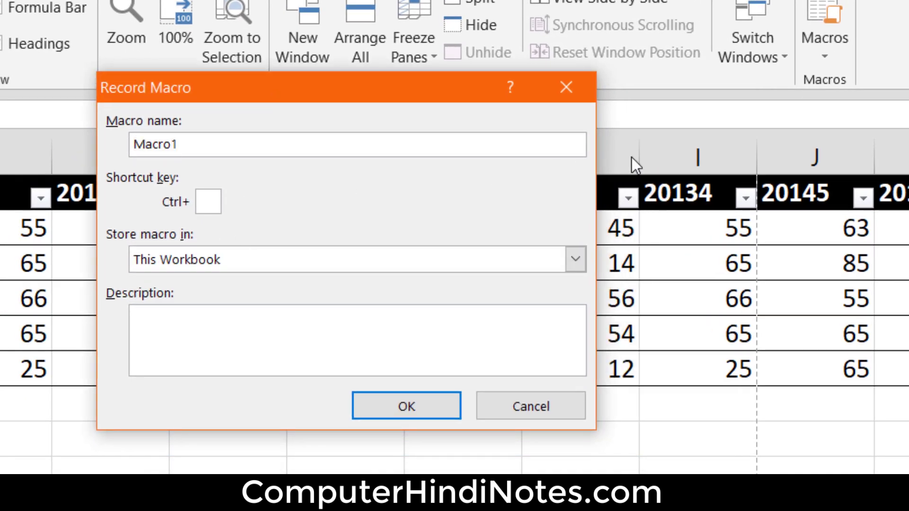
{"action": "type", "text": "q"}
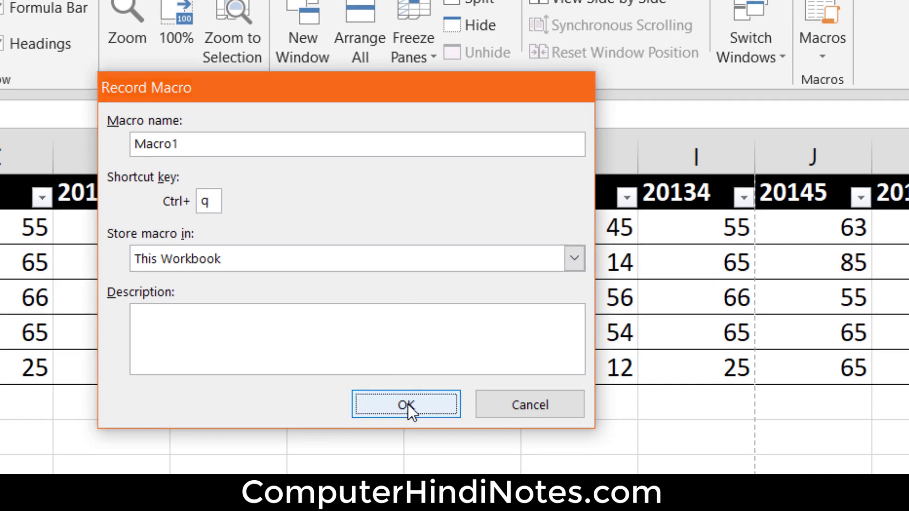
{"action": "left_click", "coordinate": [406, 405]}
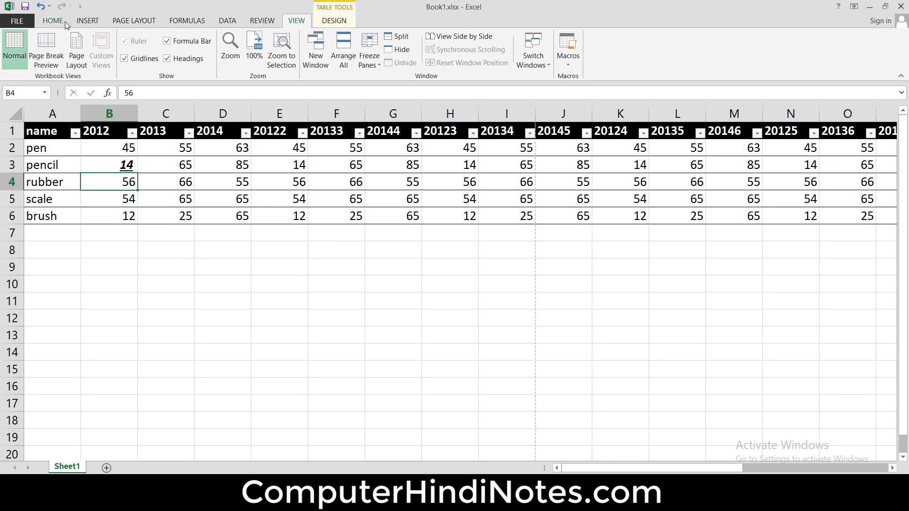
- Make B4's 56 bold, italic and underlined, then stop the macro recording
{"action": "left_click", "coordinate": [64, 21]}
{"action": "left_click", "coordinate": [96, 59]}
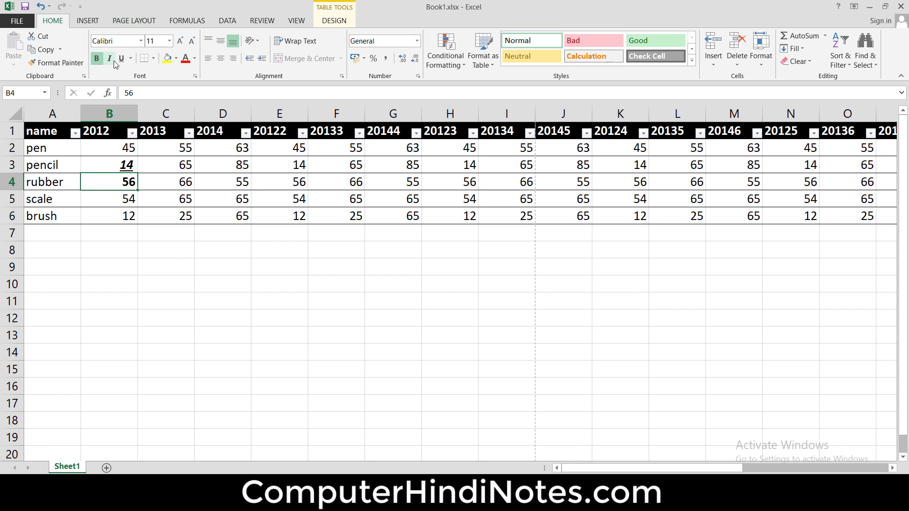
{"action": "left_click", "coordinate": [110, 58]}
{"action": "left_click", "coordinate": [121, 58]}
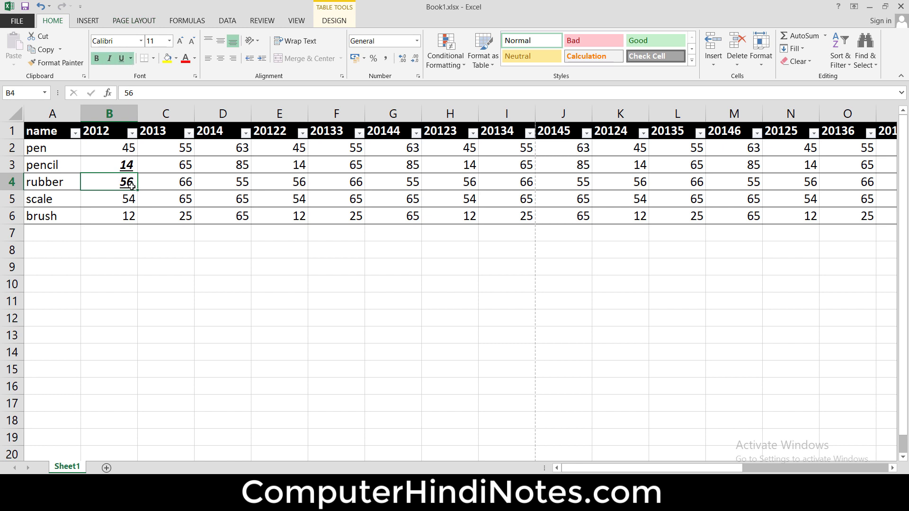
{"action": "left_click", "coordinate": [297, 21]}
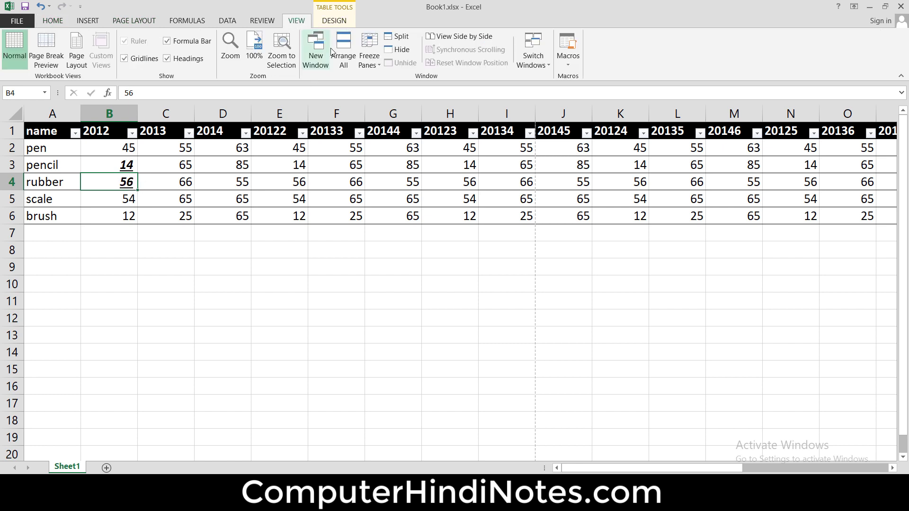
{"action": "left_click", "coordinate": [559, 66]}
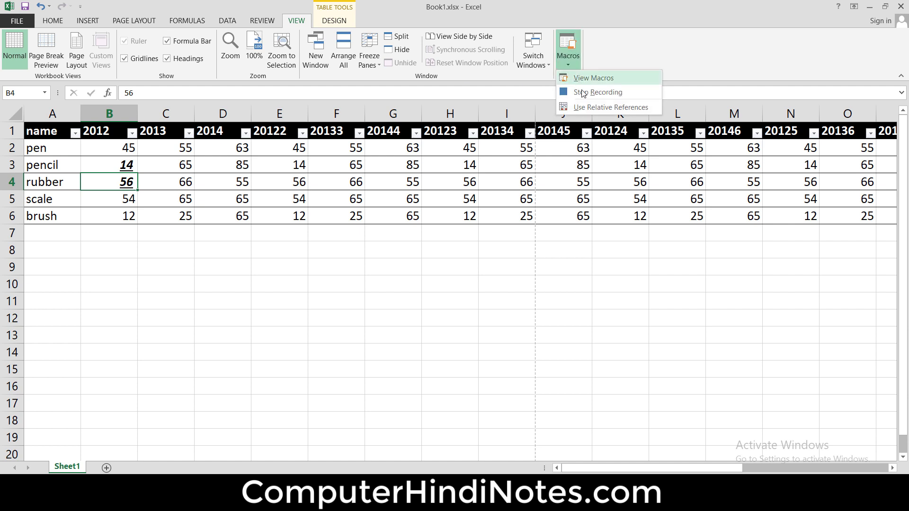
{"action": "left_click", "coordinate": [580, 94]}
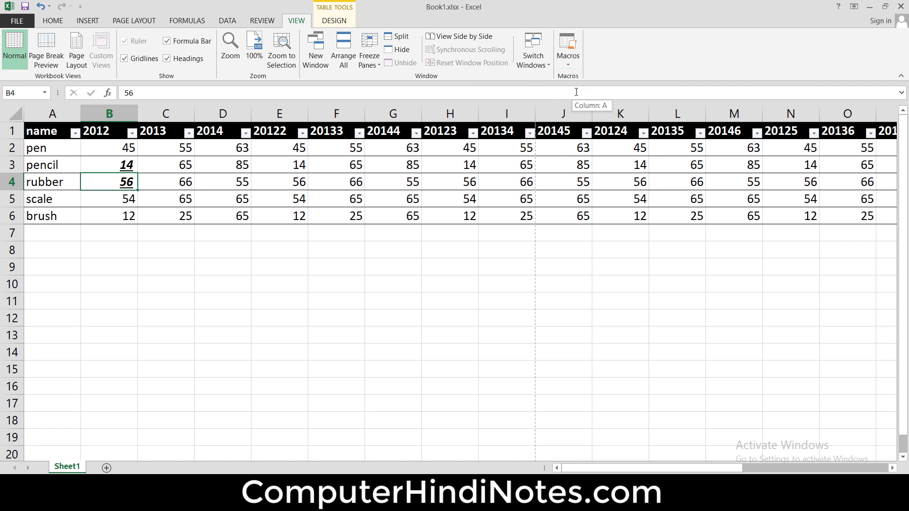
{"action": "left_click", "coordinate": [185, 182]}
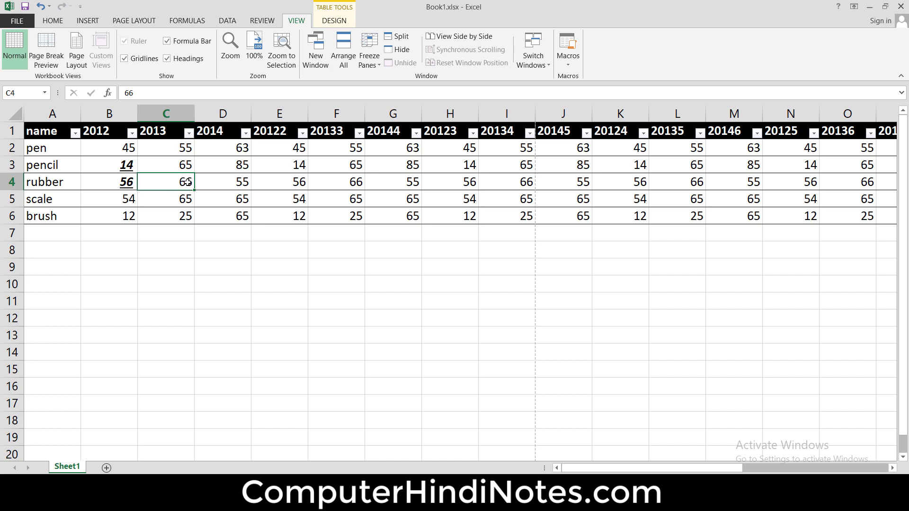
- Apply the bold-italic-underline macro formatting to cells D4, F4, G4, H5 and I6
{"action": "left_click", "coordinate": [215, 182]}
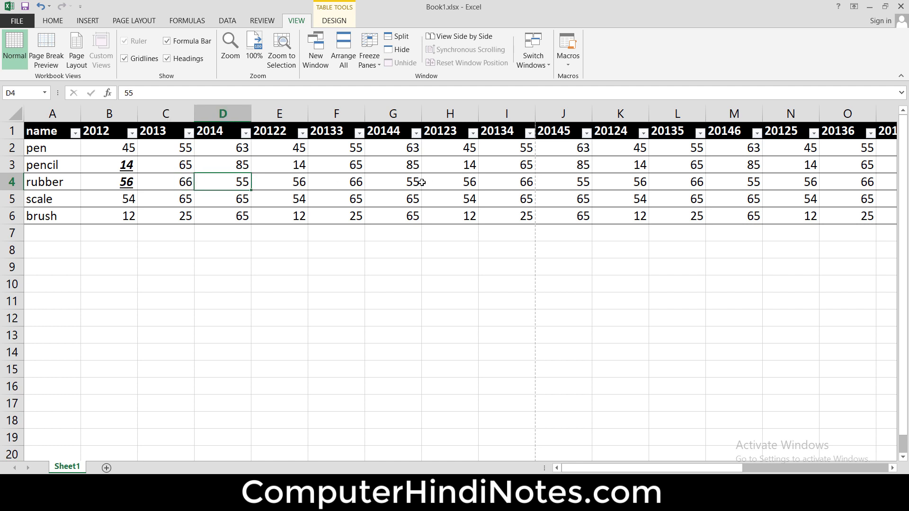
{"action": "key", "text": "F4"}
{"action": "left_click", "coordinate": [125, 177]}
{"action": "left_click", "coordinate": [234, 181]}
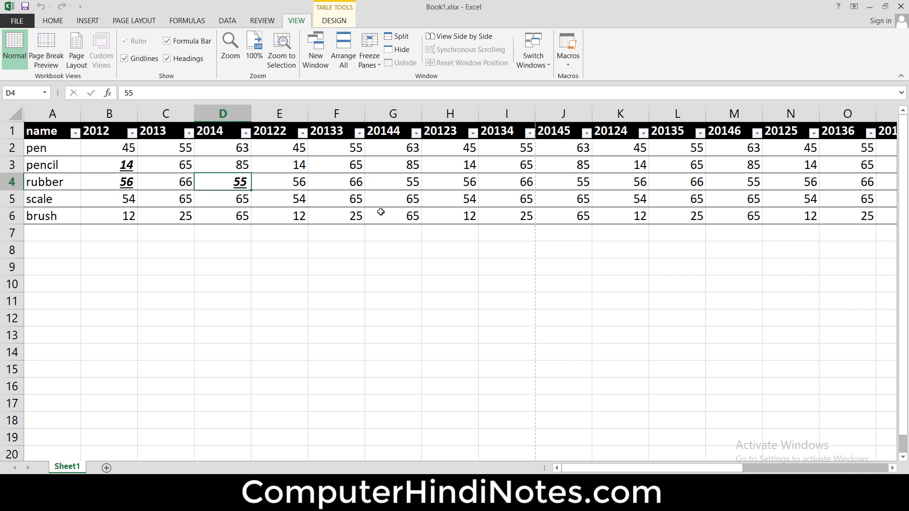
{"action": "left_click", "coordinate": [359, 184]}
{"action": "key", "text": "F4"}
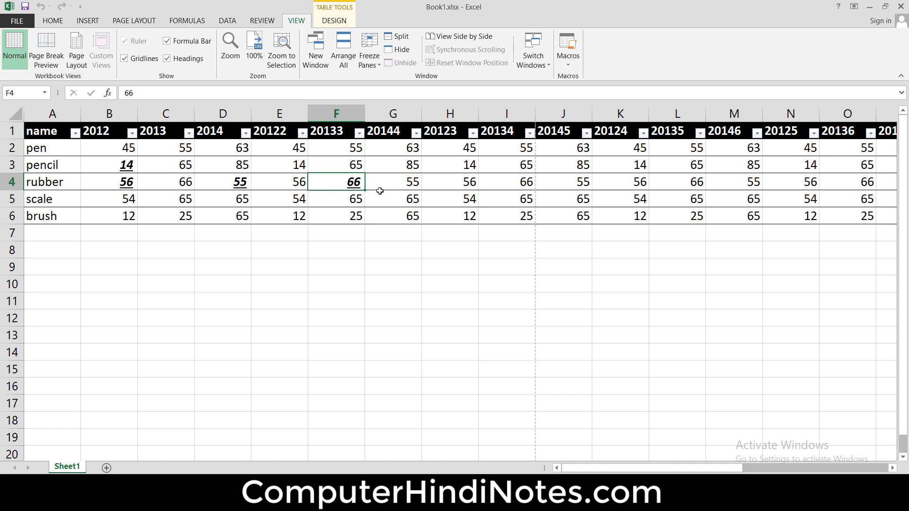
{"action": "left_click", "coordinate": [388, 186]}
{"action": "key", "text": "F4"}
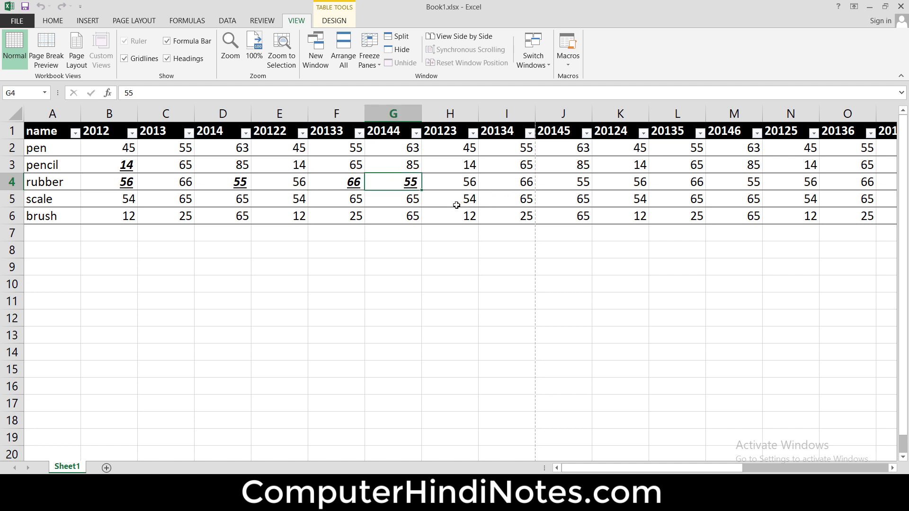
{"action": "left_click", "coordinate": [456, 204]}
{"action": "key", "text": "F4"}
{"action": "left_click", "coordinate": [498, 216]}
{"action": "key", "text": "F4"}
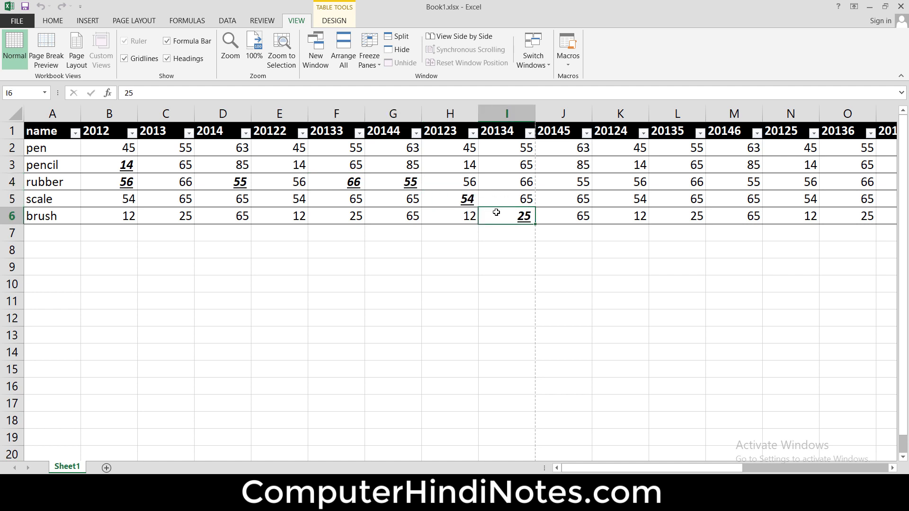
- Apply the same macro formatting to cells I2, G2, F2 and D6
{"action": "left_click", "coordinate": [504, 148]}
{"action": "key", "text": "F4"}
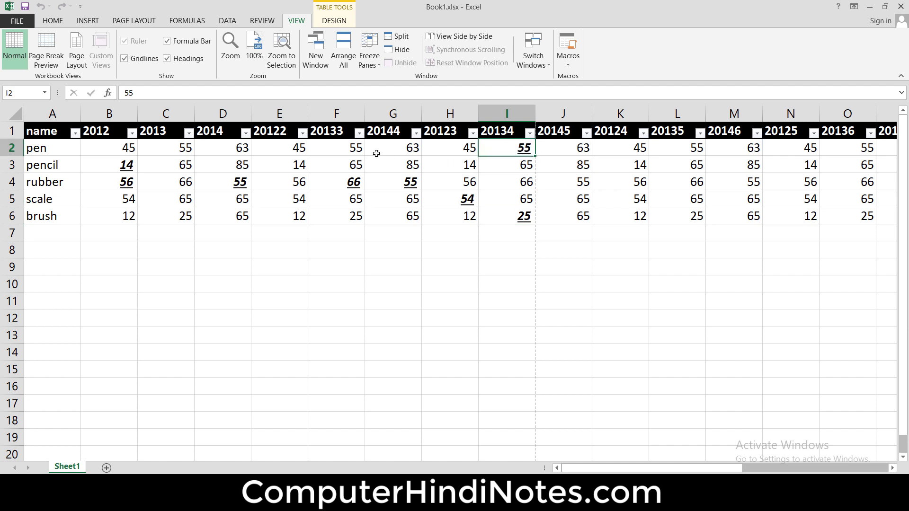
{"action": "left_click", "coordinate": [375, 153]}
{"action": "key", "text": "F4"}
{"action": "left_click", "coordinate": [320, 155]}
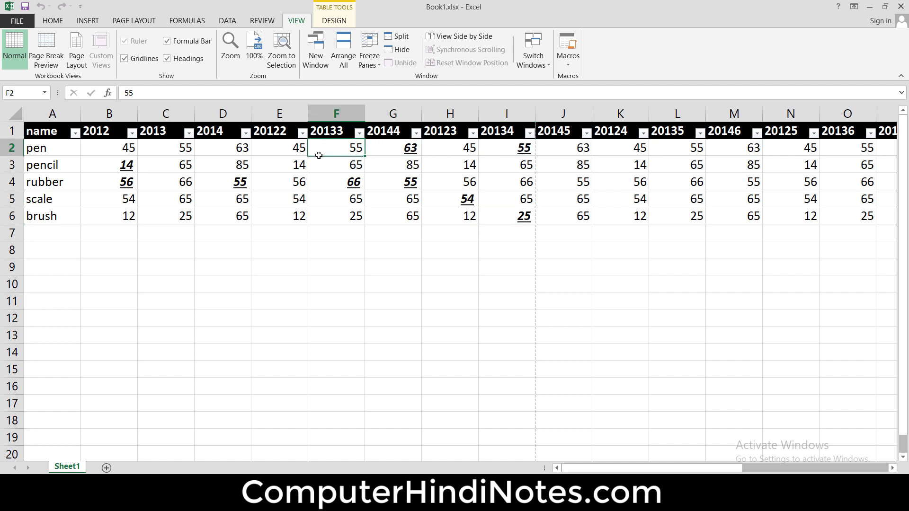
{"action": "key", "text": "F4"}
{"action": "left_click", "coordinate": [214, 216]}
{"action": "key", "text": "F4"}
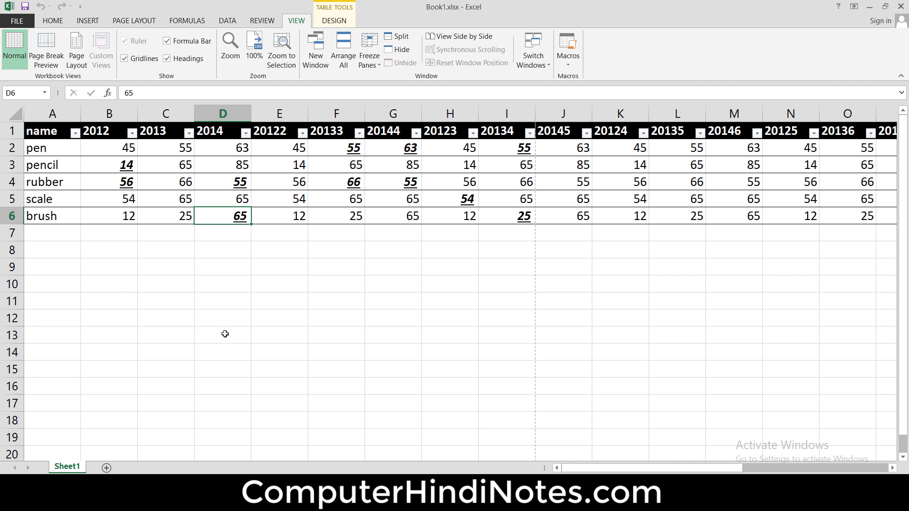
{"action": "scroll", "coordinate": [348, 51], "scroll_direction": "up", "scroll_amount": 6}
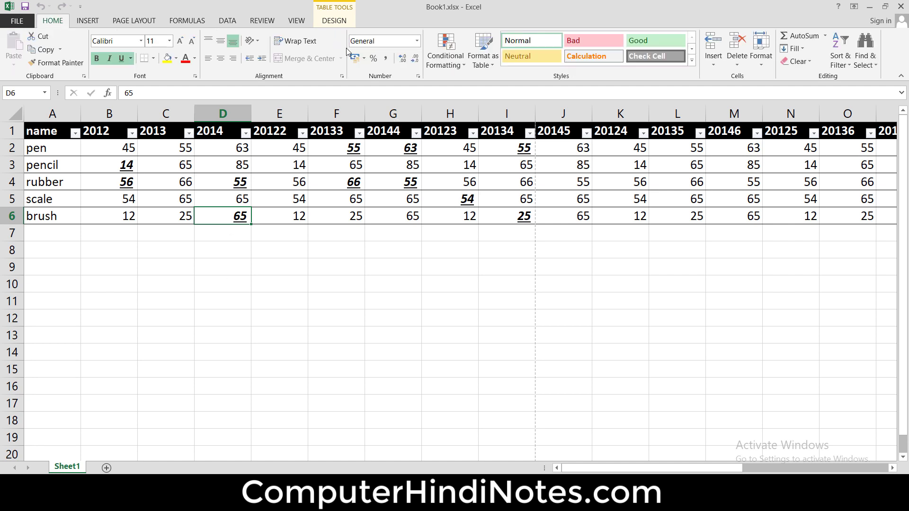